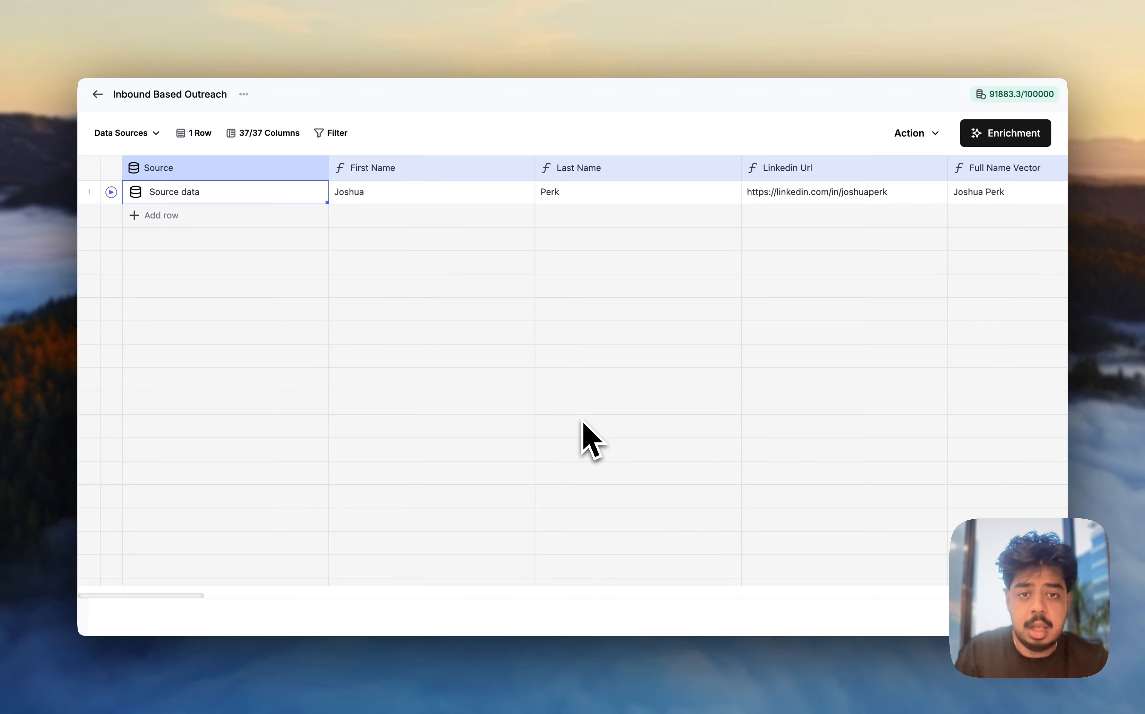
Step: Review the lead's contact columns in the Inbound Based Outreach table, from Source and name through Segment Name to Final Email
{"action": "scroll", "coordinate": [509, 371], "scroll_direction": "right", "scroll_amount": 1}
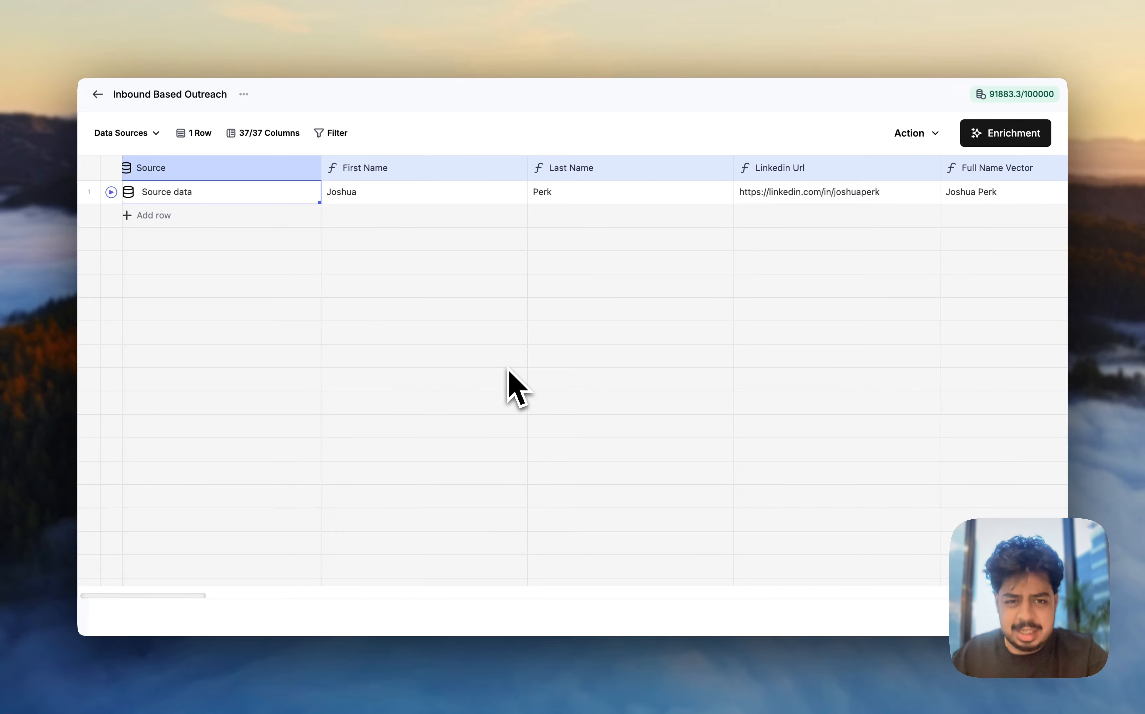
{"action": "scroll", "coordinate": [405, 320], "scroll_direction": "left", "scroll_amount": 1}
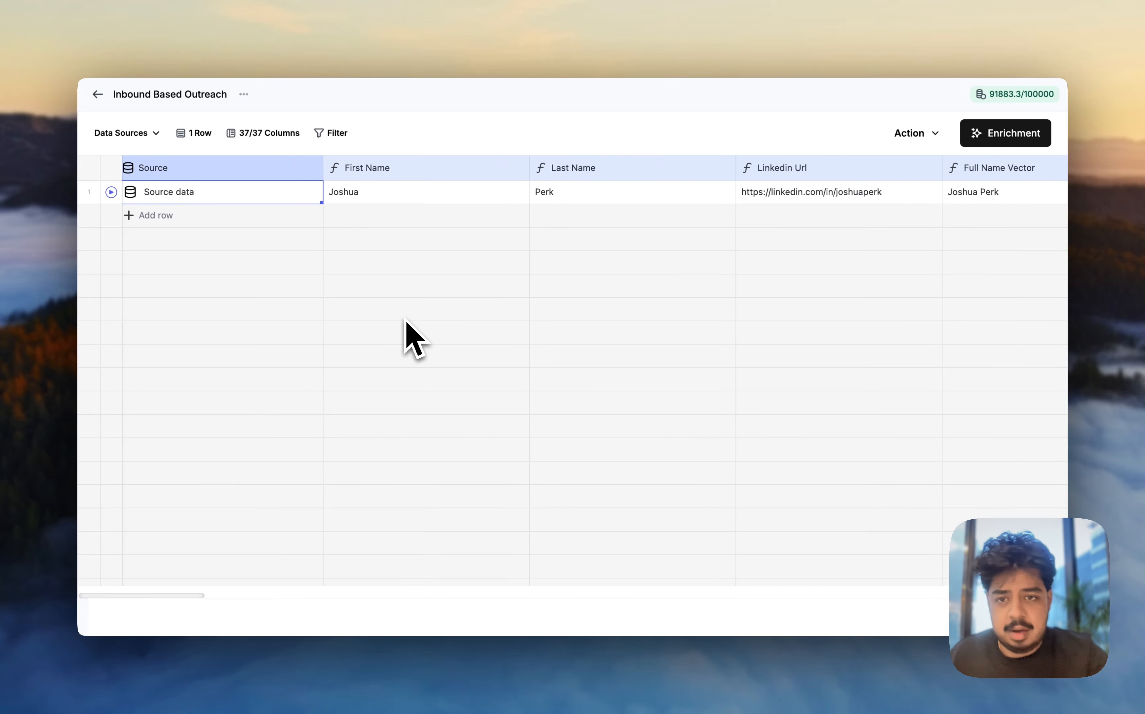
{"action": "scroll", "coordinate": [404, 319], "scroll_direction": "right", "scroll_amount": 5}
{"action": "scroll", "coordinate": [442, 249], "scroll_direction": "right", "scroll_amount": 10}
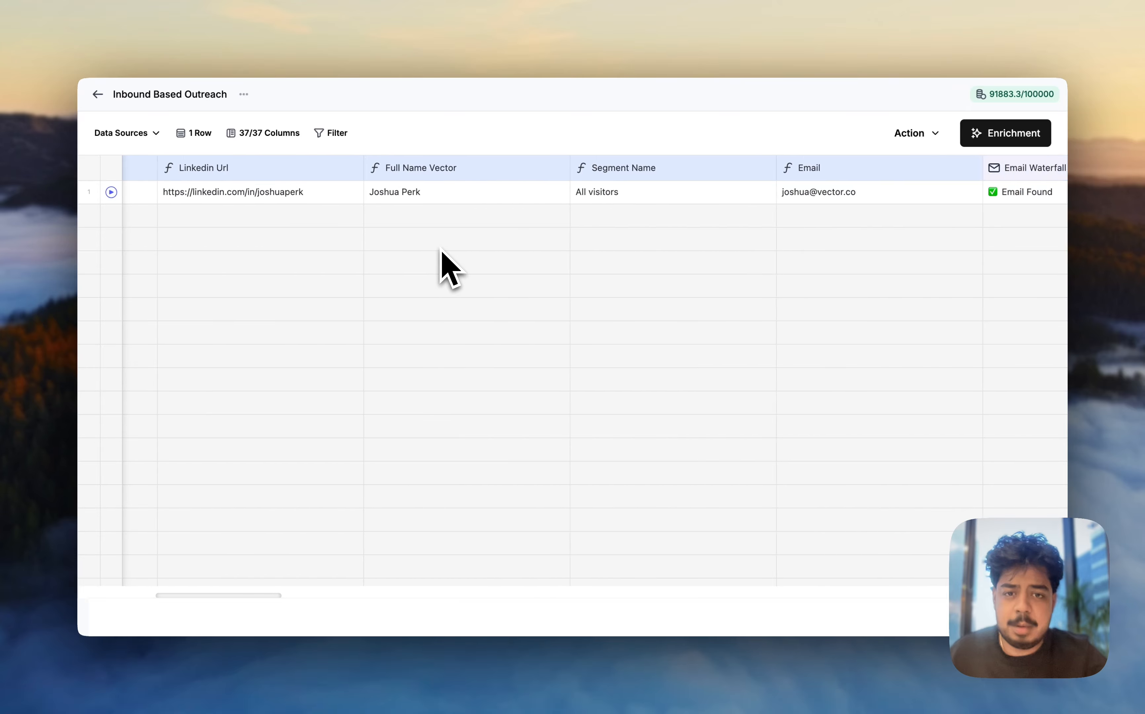
{"action": "scroll", "coordinate": [441, 249], "scroll_direction": "left", "scroll_amount": 2}
{"action": "scroll", "coordinate": [441, 252], "scroll_direction": "left", "scroll_amount": 1}
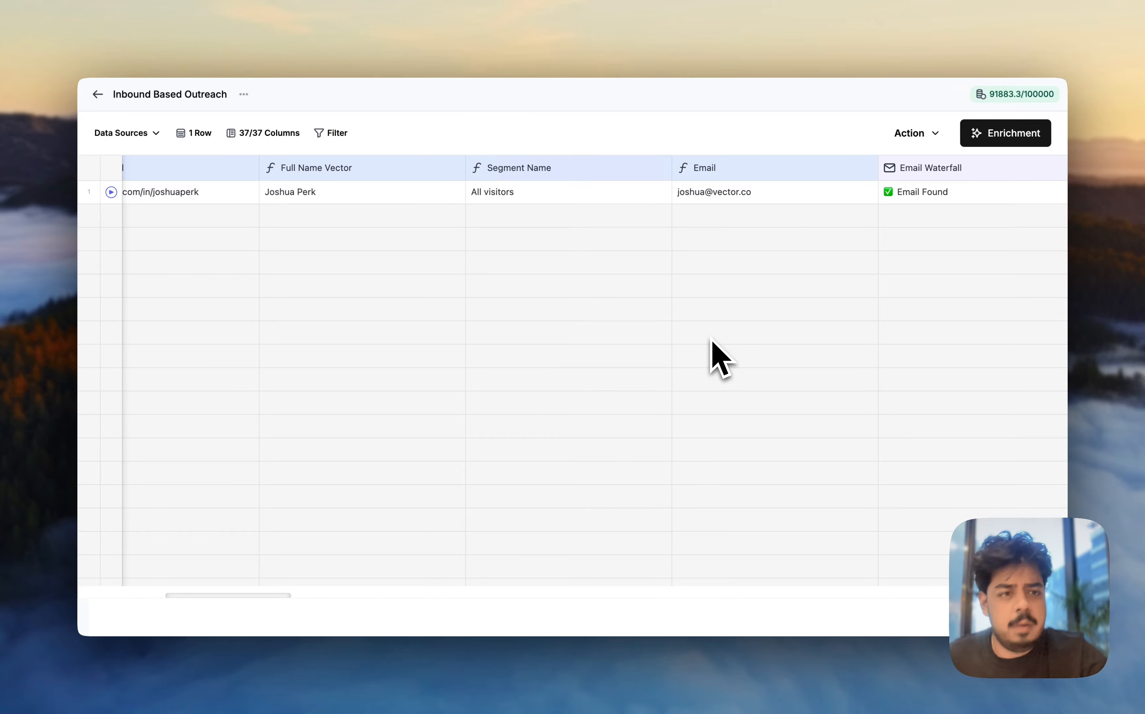
{"action": "scroll", "coordinate": [926, 279], "scroll_direction": "right", "scroll_amount": 5}
{"action": "scroll", "coordinate": [918, 298], "scroll_direction": "right", "scroll_amount": 2}
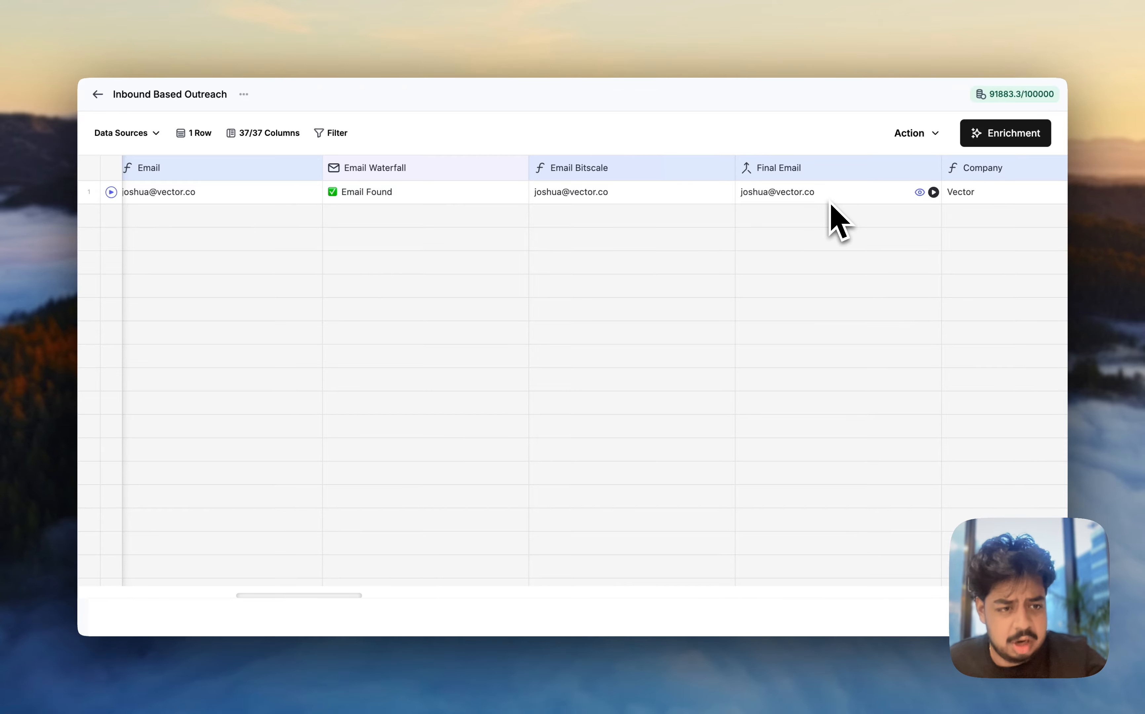
Step: Review the company, location and UTM source columns, along with the HubSpot lookup and its disqualification and qualification tag columns
{"action": "scroll", "coordinate": [838, 222], "scroll_direction": "right", "scroll_amount": 5}
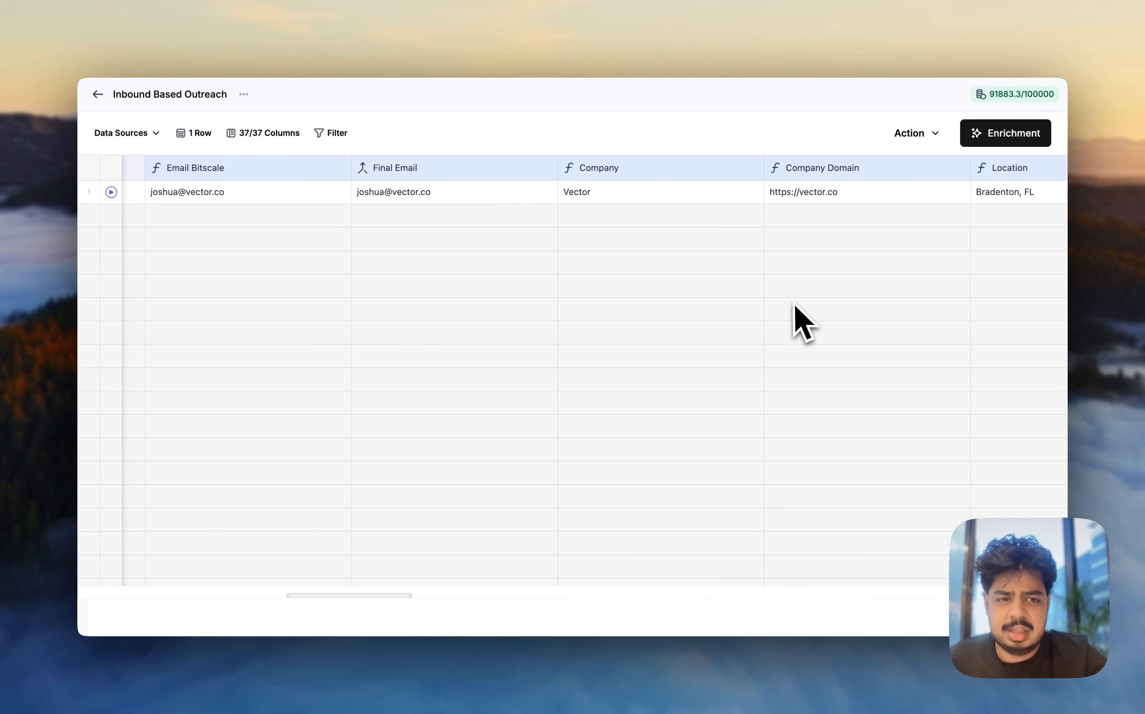
{"action": "scroll", "coordinate": [794, 304], "scroll_direction": "right", "scroll_amount": 3}
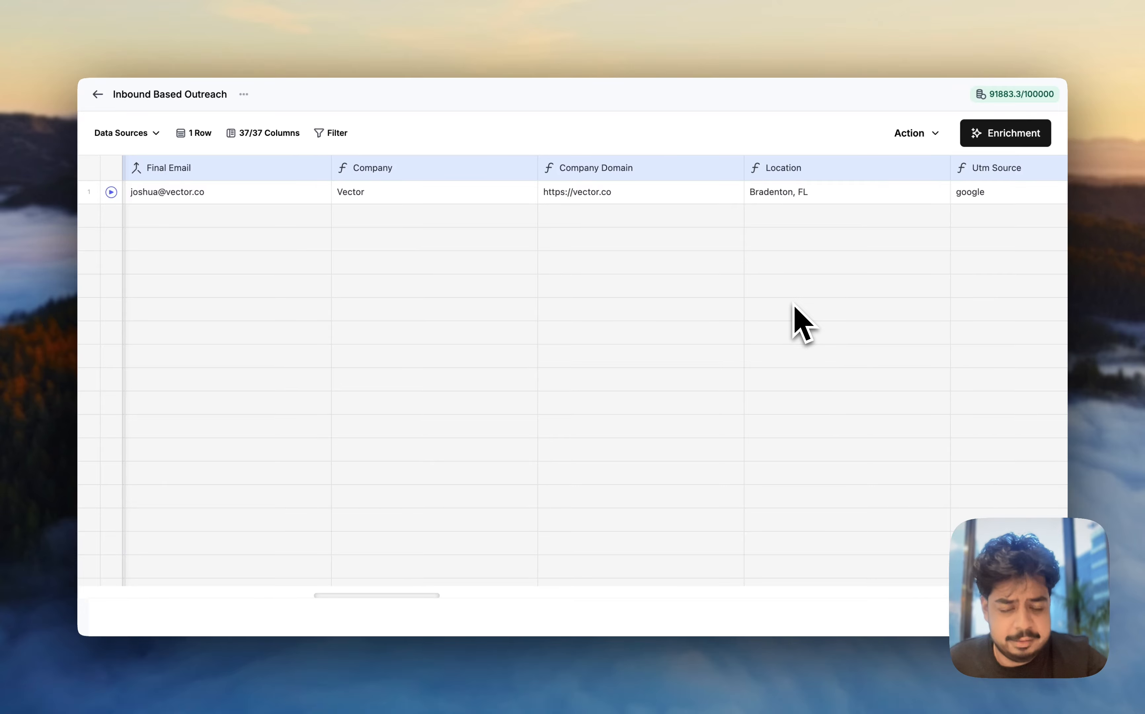
{"action": "scroll", "coordinate": [794, 306], "scroll_direction": "right", "scroll_amount": 2}
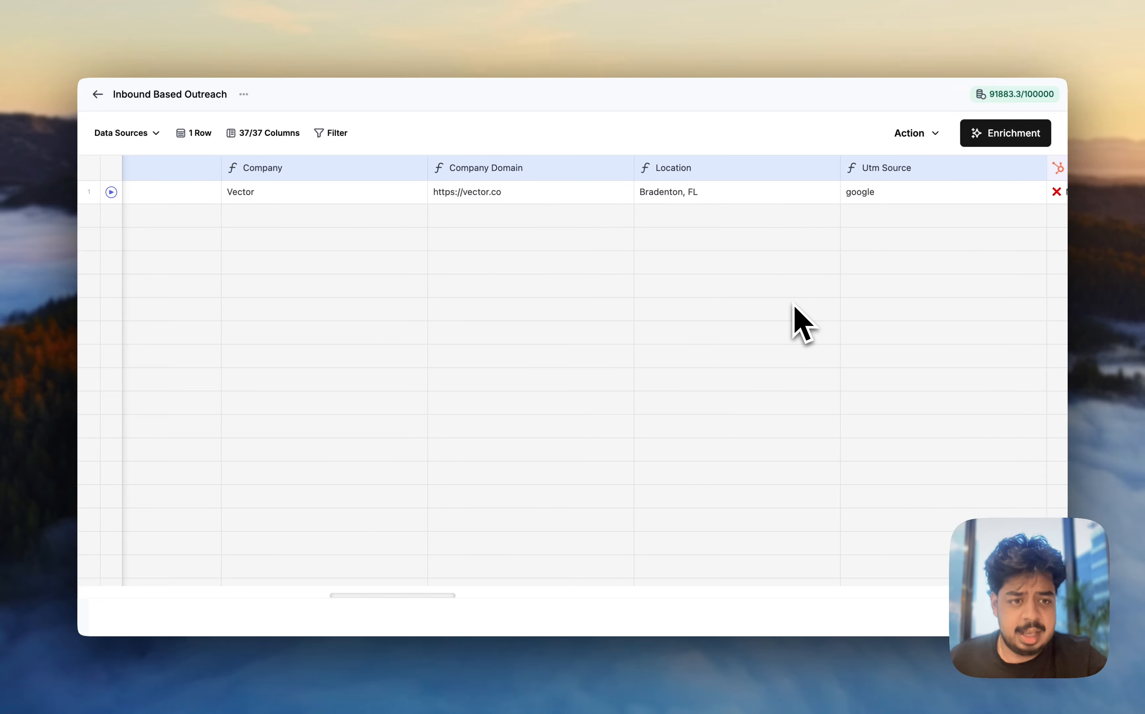
{"action": "scroll", "coordinate": [803, 323], "scroll_direction": "right", "scroll_amount": 2}
{"action": "scroll", "coordinate": [803, 323], "scroll_direction": "right", "scroll_amount": 1}
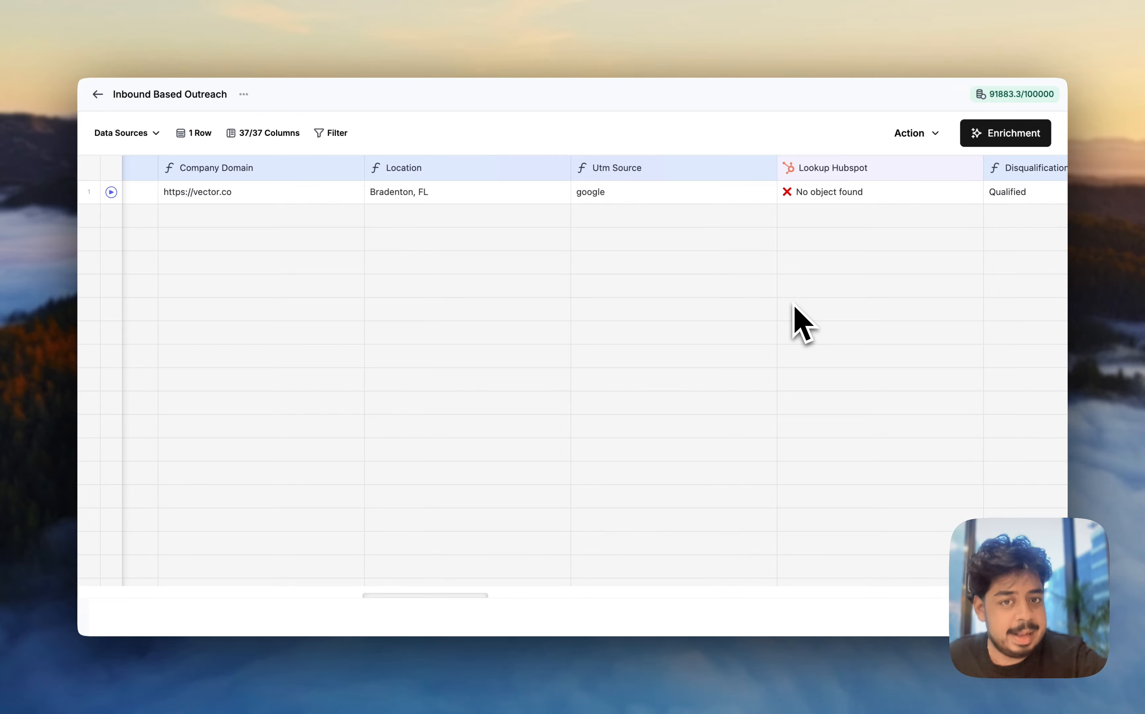
{"action": "scroll", "coordinate": [794, 306], "scroll_direction": "right", "scroll_amount": 5}
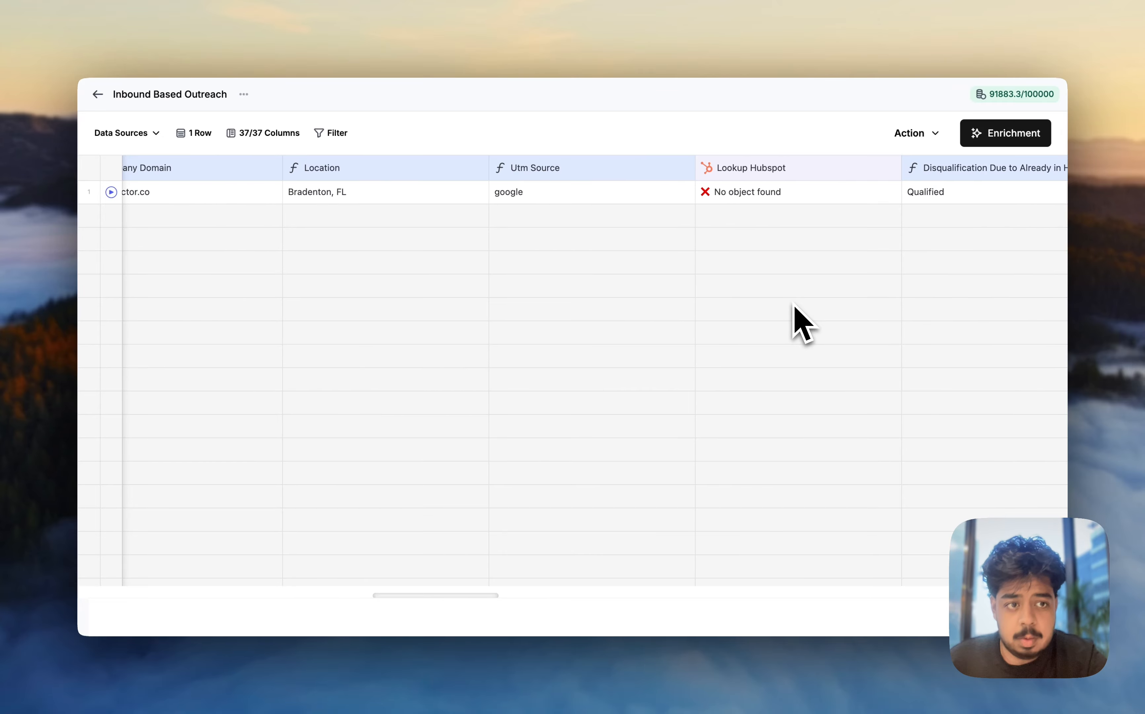
{"action": "scroll", "coordinate": [795, 306], "scroll_direction": "right", "scroll_amount": 2}
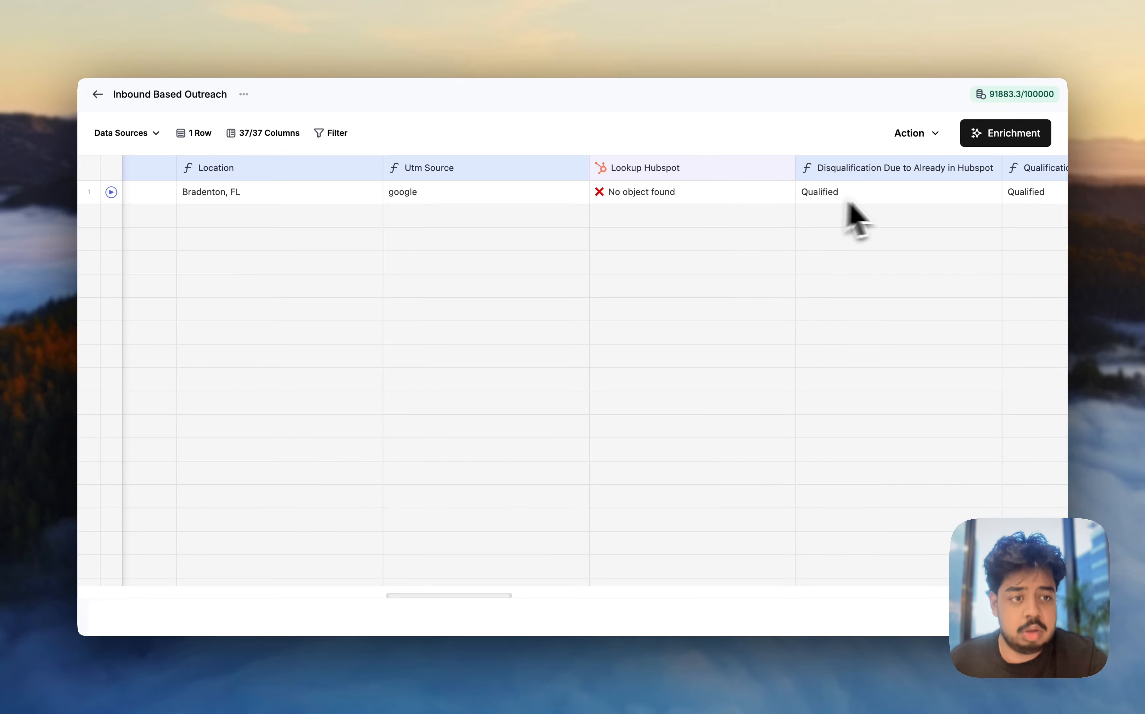
{"action": "scroll", "coordinate": [914, 333], "scroll_direction": "right", "scroll_amount": 5}
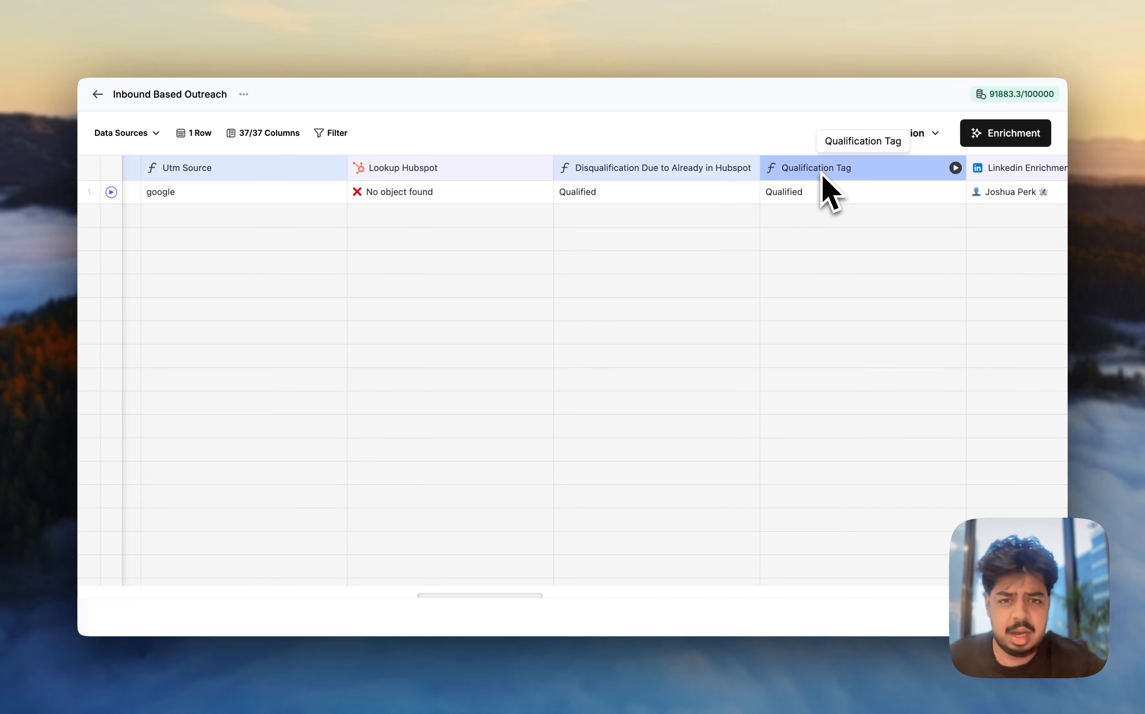
{"action": "scroll", "coordinate": [788, 371], "scroll_direction": "right", "scroll_amount": 5}
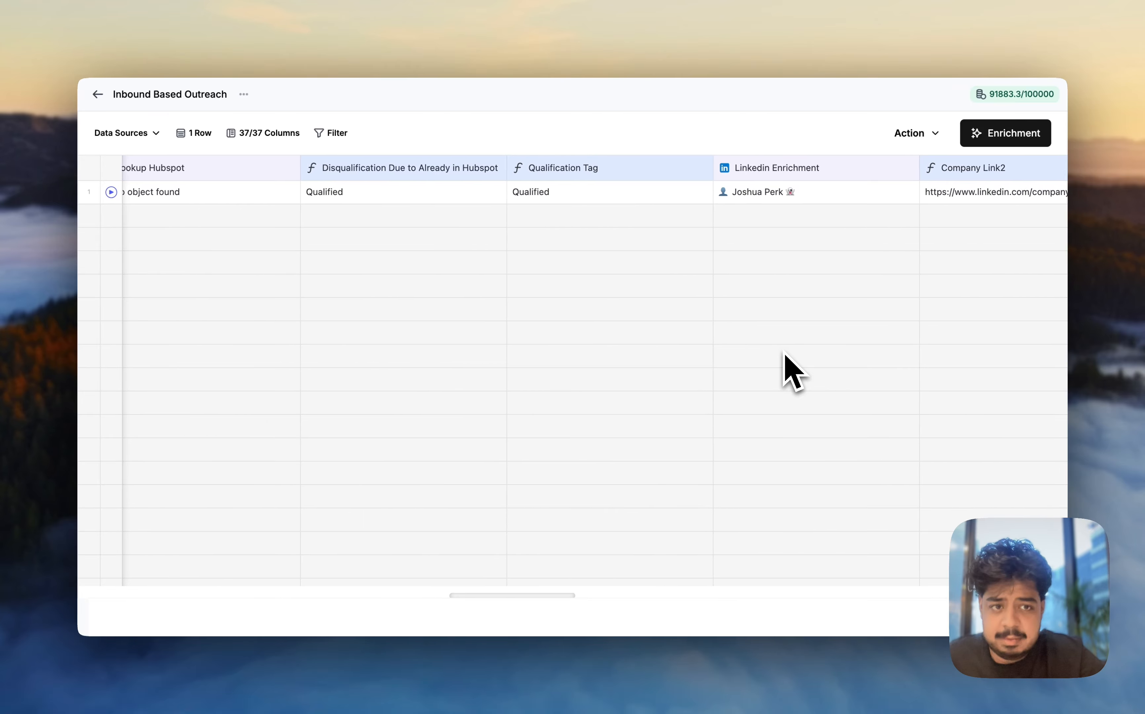
{"action": "scroll", "coordinate": [788, 371], "scroll_direction": "right", "scroll_amount": 1}
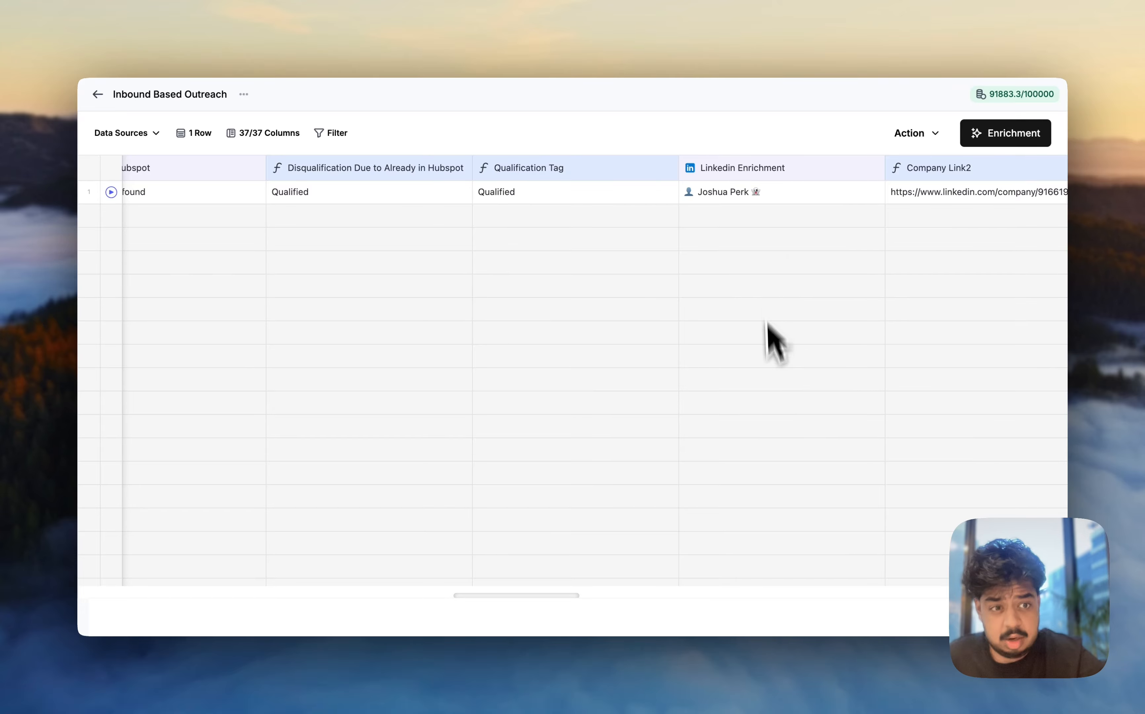
Step: Examine the LinkedIn and company enrichment columns, including industry, employee count, pages visited and job title
{"action": "scroll", "coordinate": [780, 397], "scroll_direction": "right", "scroll_amount": 7}
{"action": "scroll", "coordinate": [785, 400], "scroll_direction": "right", "scroll_amount": 1}
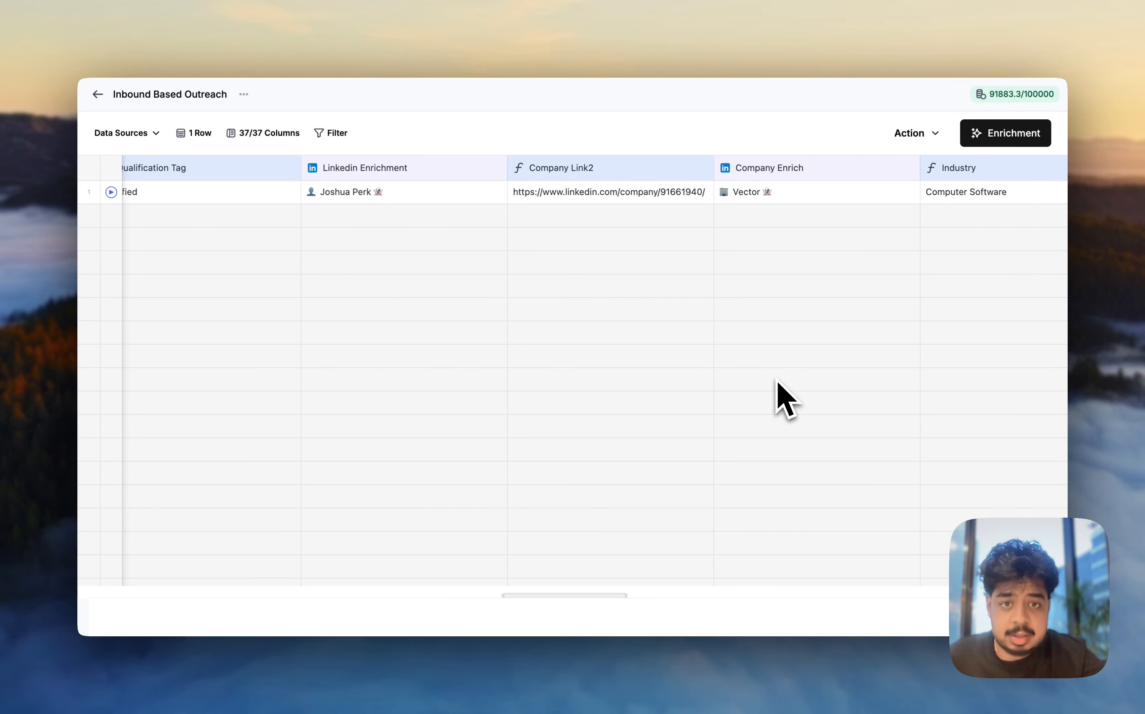
{"action": "scroll", "coordinate": [786, 399], "scroll_direction": "right", "scroll_amount": 10}
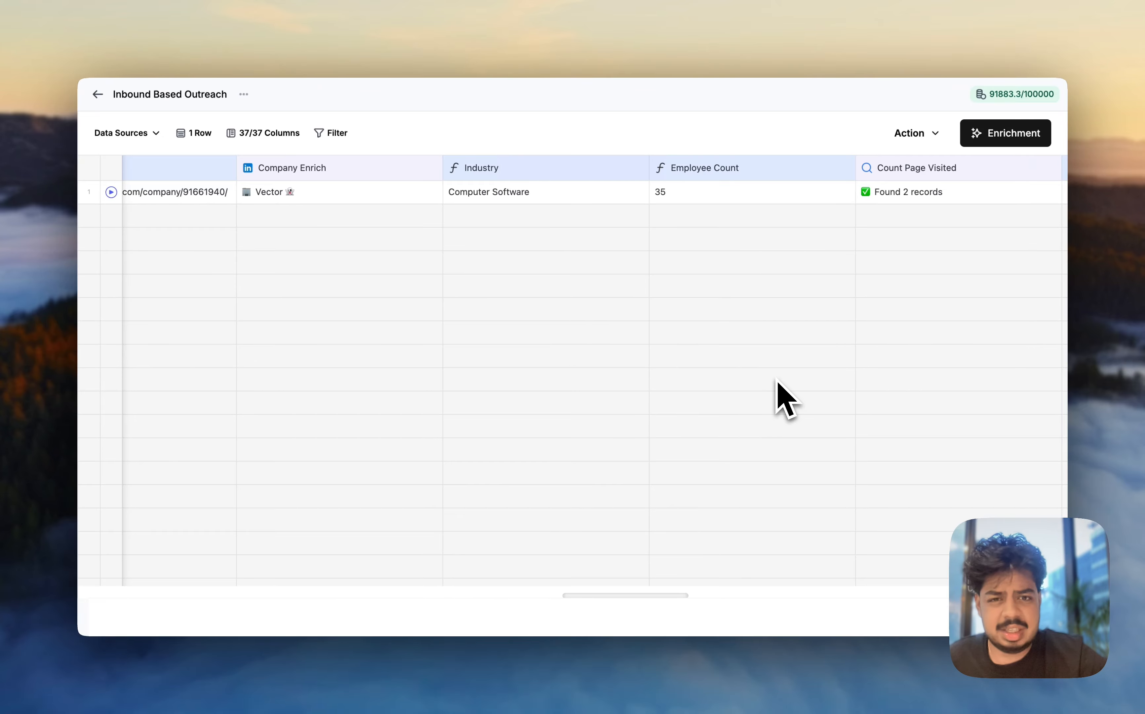
{"action": "scroll", "coordinate": [778, 382], "scroll_direction": "right", "scroll_amount": 5}
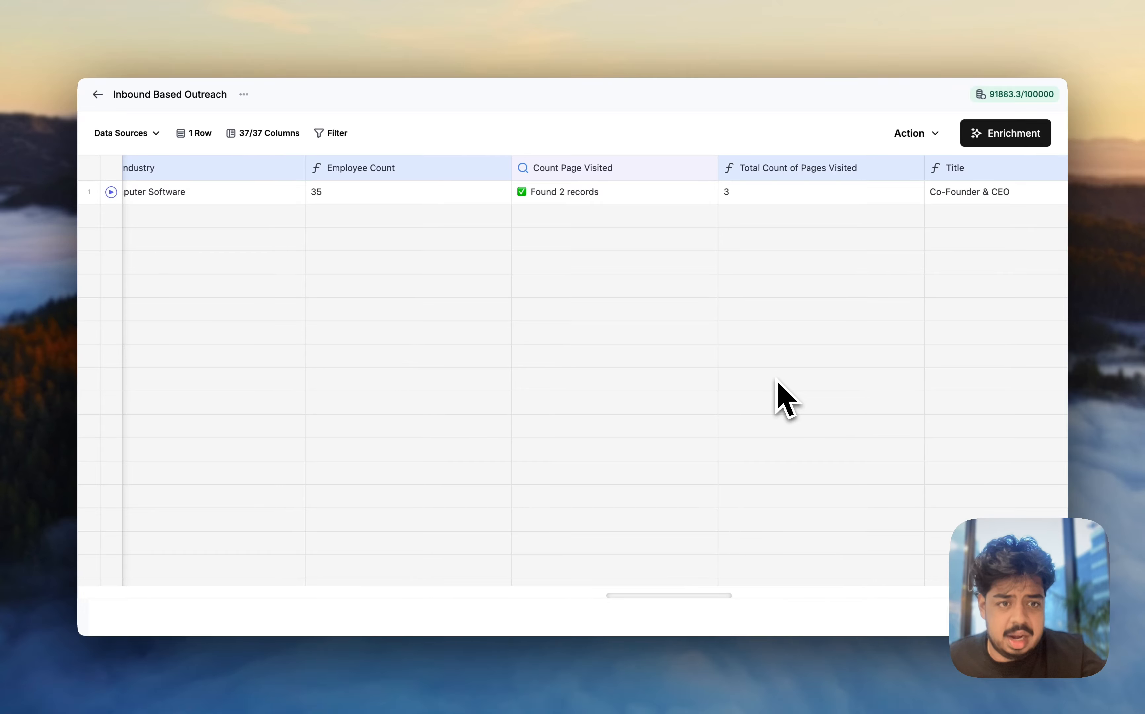
{"action": "scroll", "coordinate": [778, 382], "scroll_direction": "right", "scroll_amount": 3}
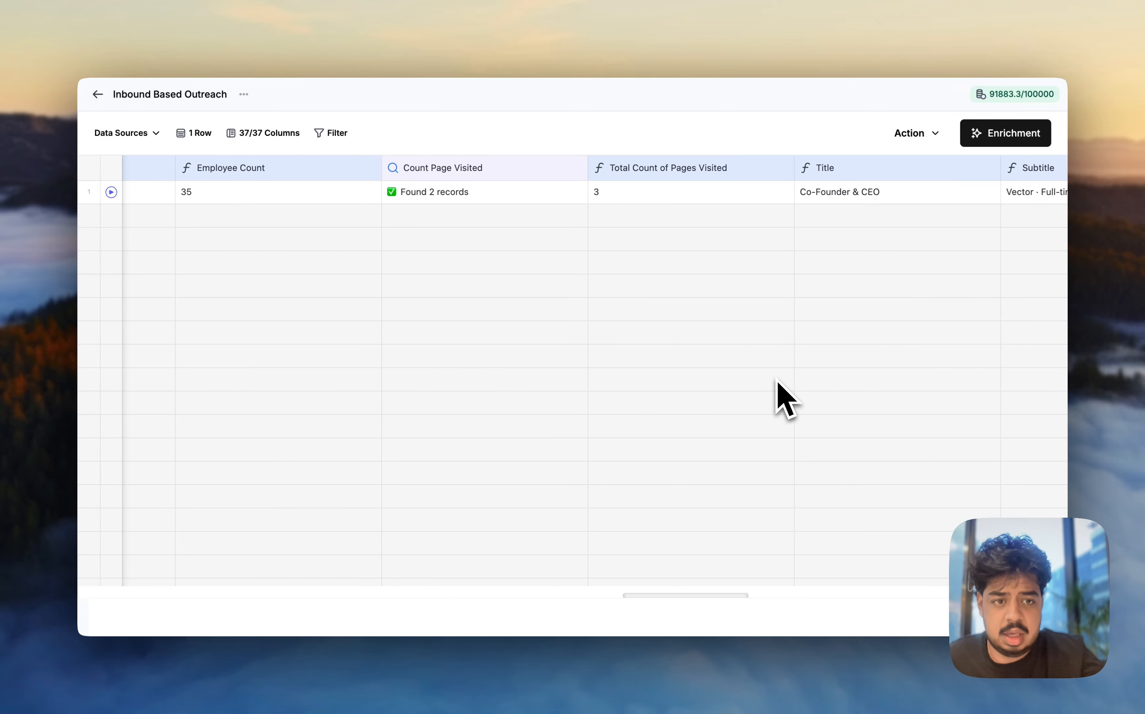
{"action": "scroll", "coordinate": [779, 382], "scroll_direction": "right", "scroll_amount": 5}
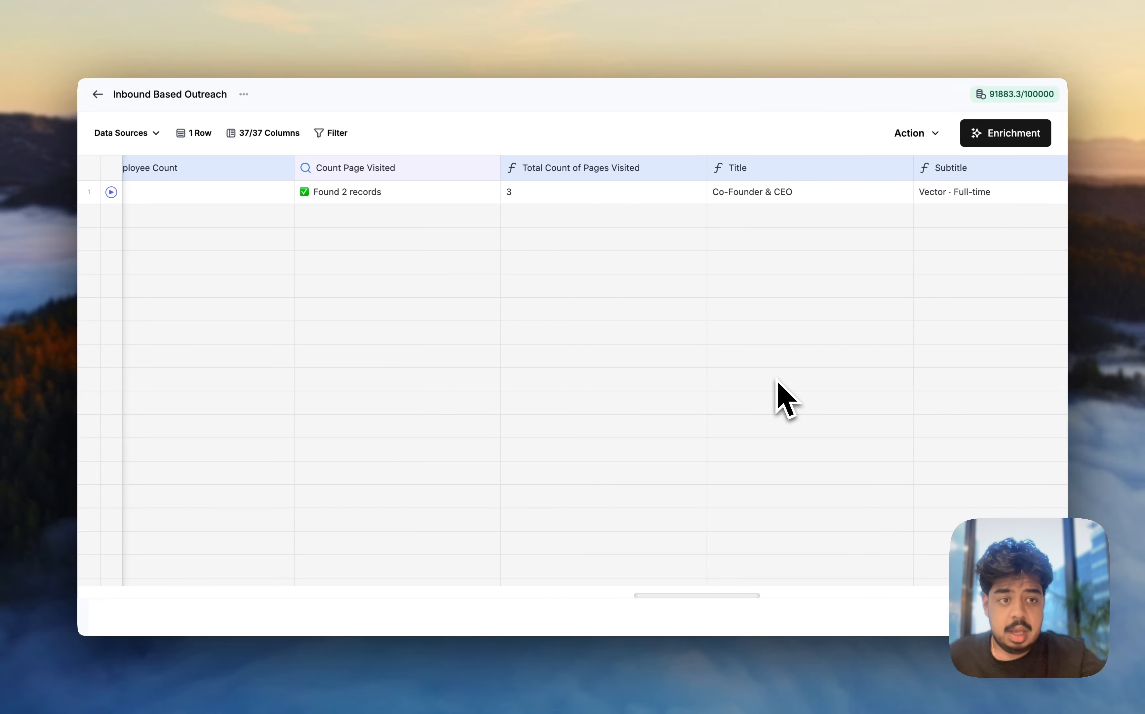
{"action": "scroll", "coordinate": [778, 382], "scroll_direction": "right", "scroll_amount": 6}
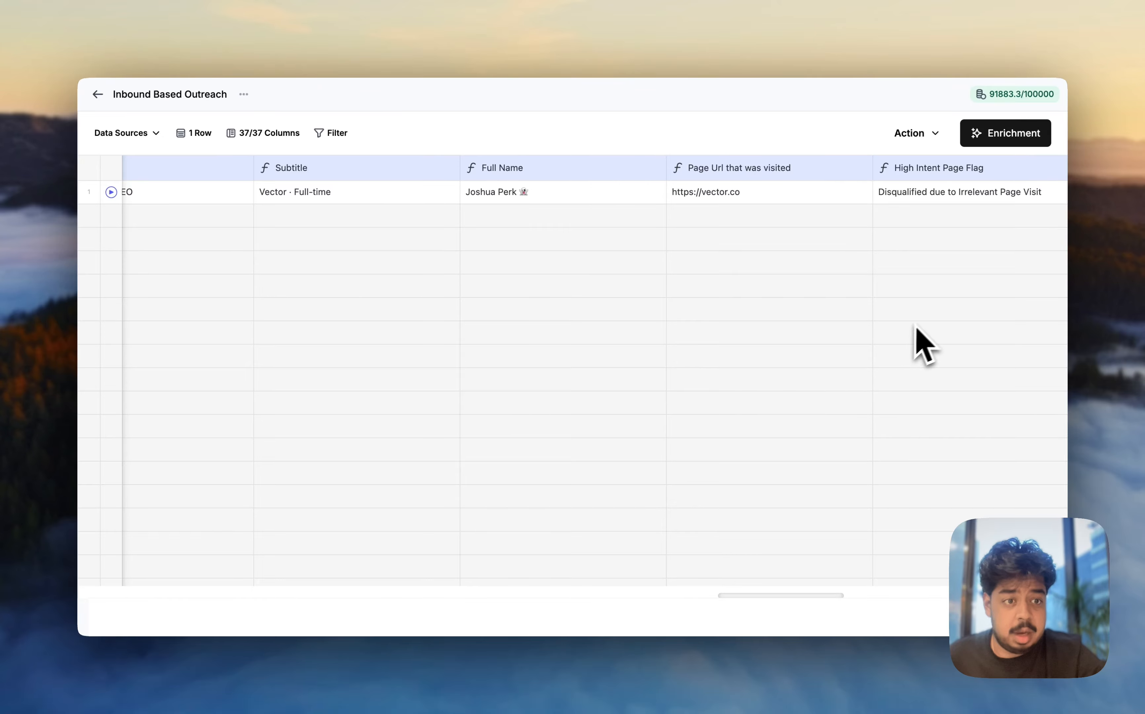
Step: Inspect the formula behind the High Intent Page Flag column, and close it without changes
{"action": "scroll", "coordinate": [921, 326], "scroll_direction": "right", "scroll_amount": 2}
{"action": "scroll", "coordinate": [927, 333], "scroll_direction": "right", "scroll_amount": 1}
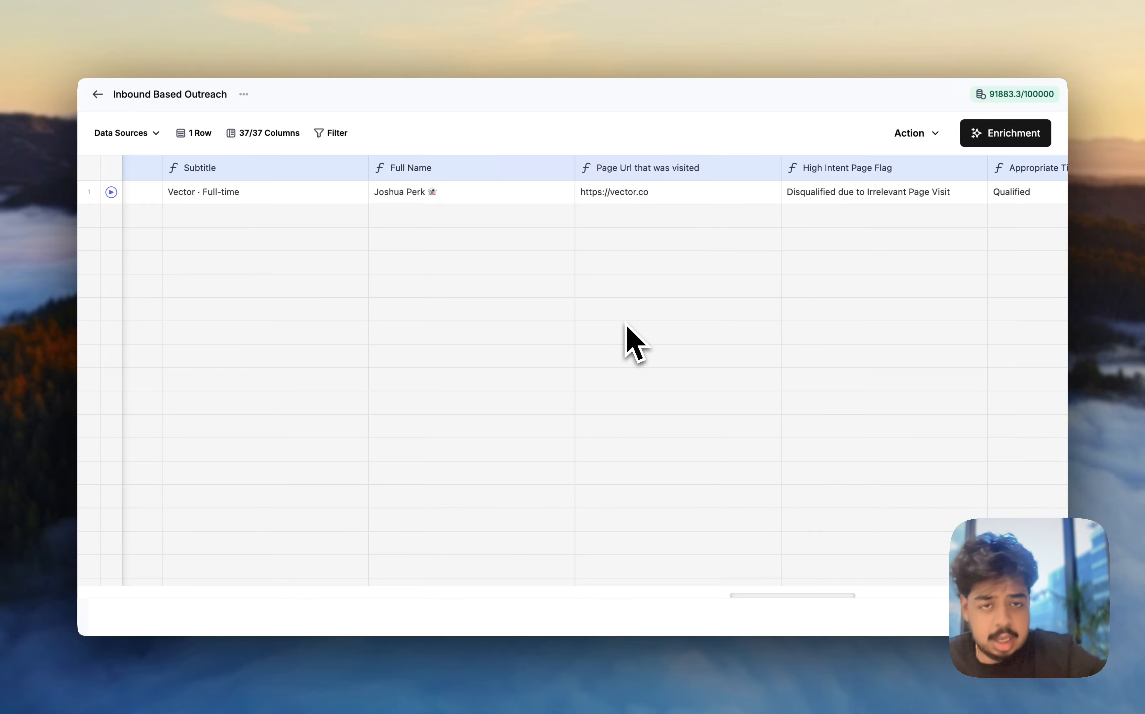
{"action": "scroll", "coordinate": [685, 322], "scroll_direction": "right", "scroll_amount": 3}
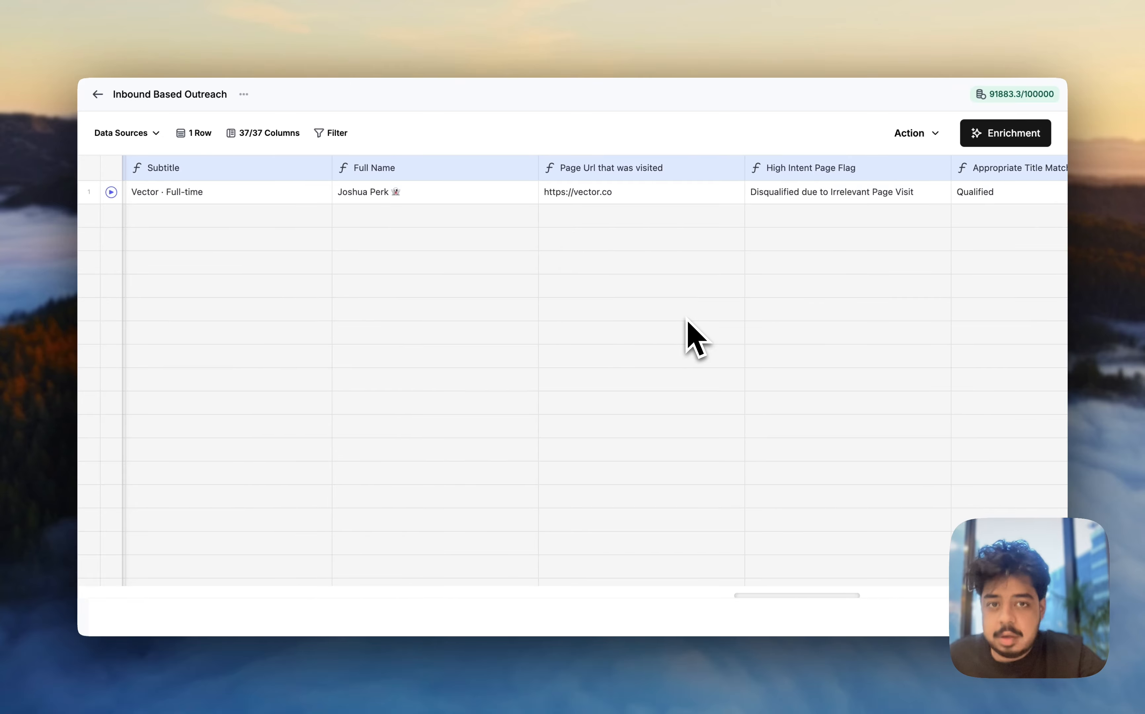
{"action": "scroll", "coordinate": [686, 326], "scroll_direction": "right", "scroll_amount": 2}
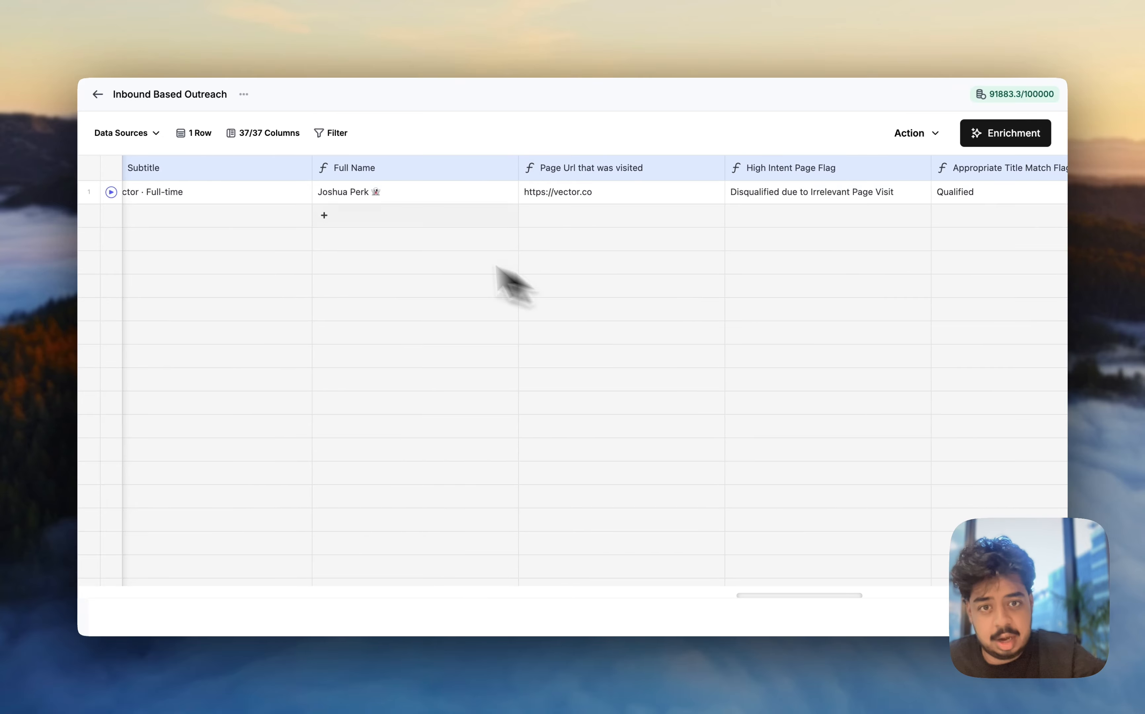
{"action": "scroll", "coordinate": [786, 461], "scroll_direction": "right", "scroll_amount": 5}
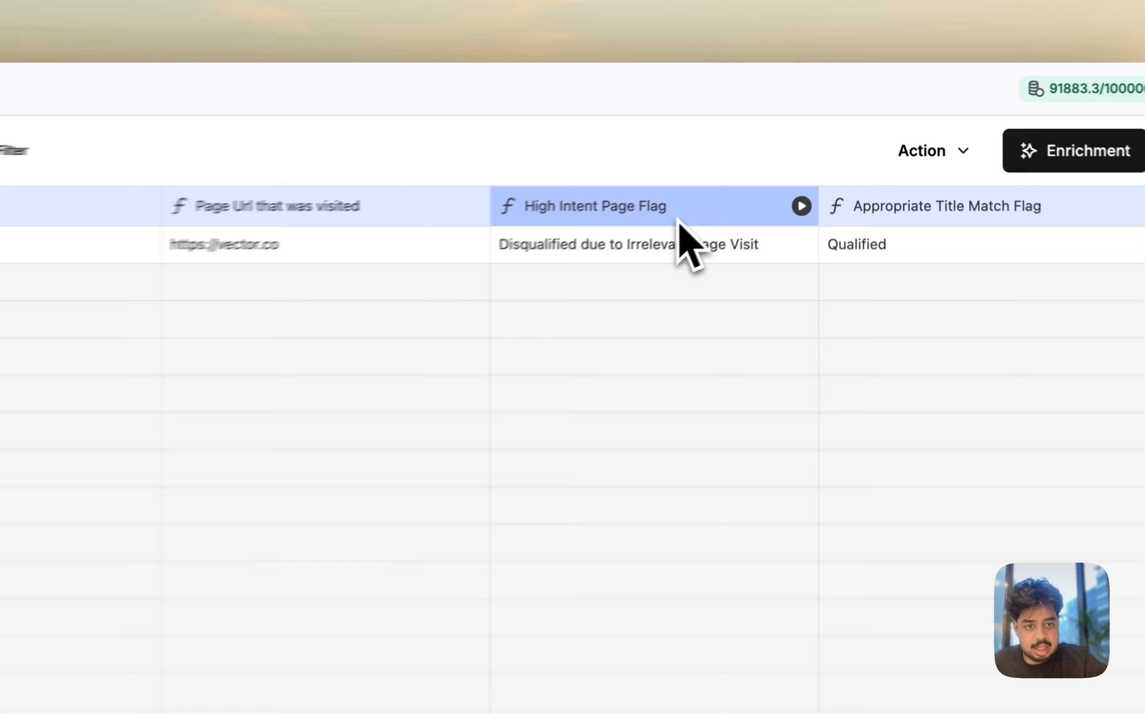
{"action": "left_click", "coordinate": [755, 169]}
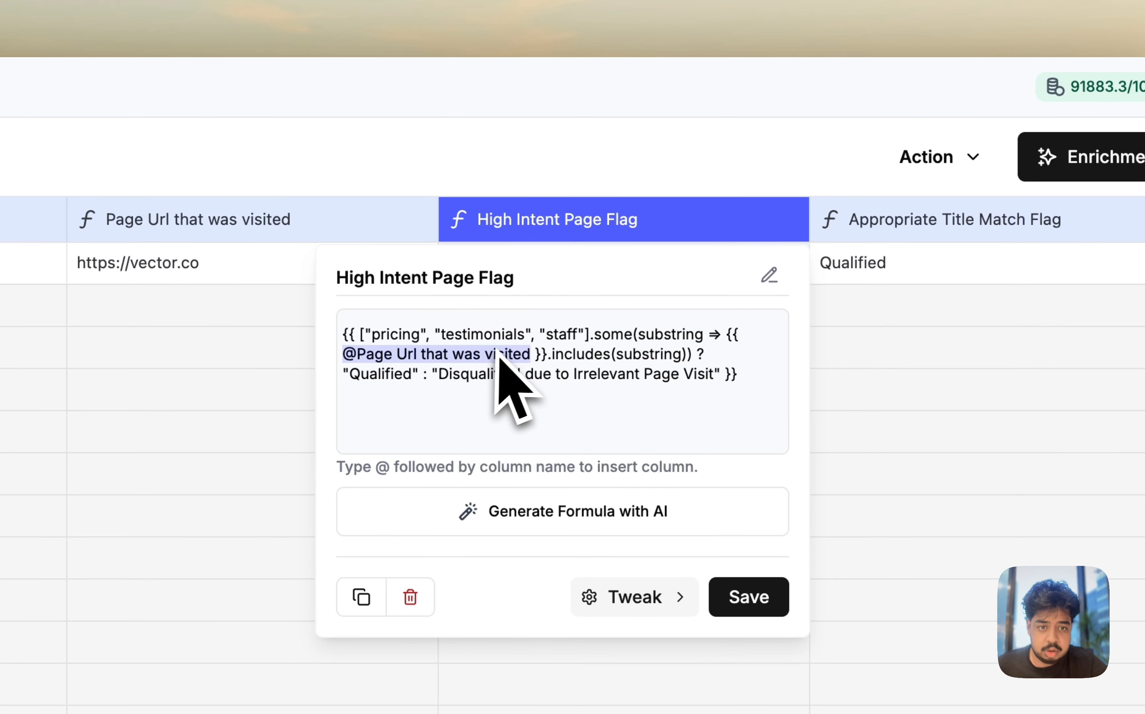
{"action": "left_click", "coordinate": [833, 404]}
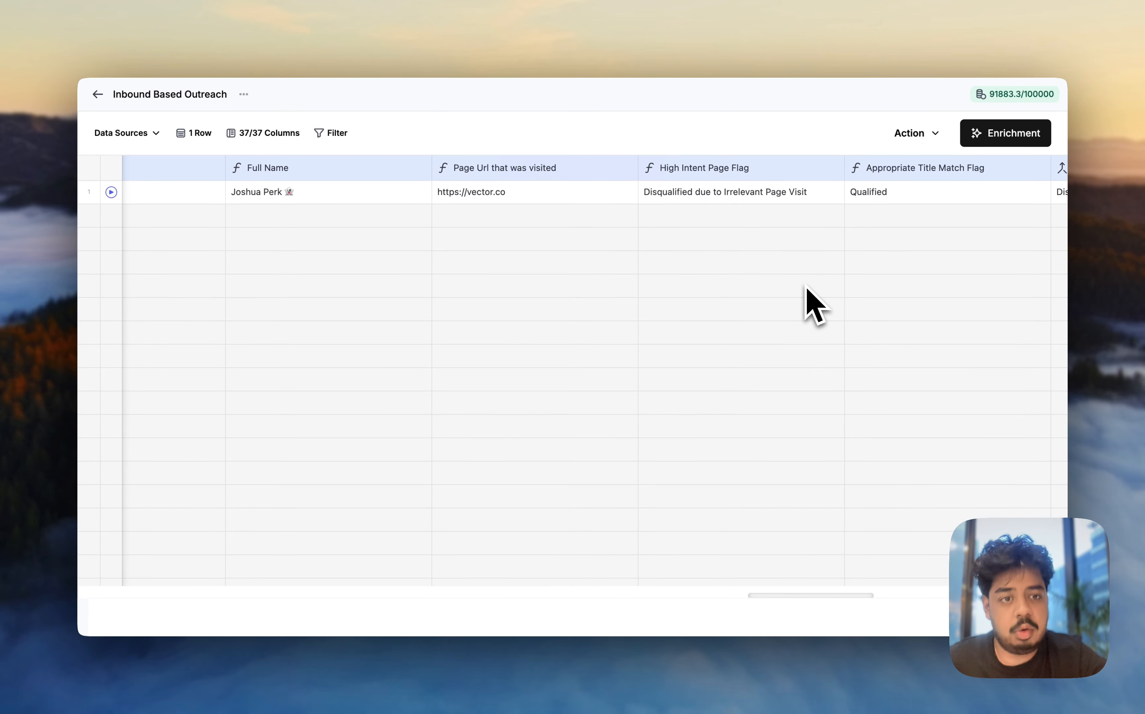
Step: Inspect the job title list in the Appropriate Title Match Flag column's formula, and close it without changes
{"action": "scroll", "coordinate": [807, 288], "scroll_direction": "right", "scroll_amount": 2}
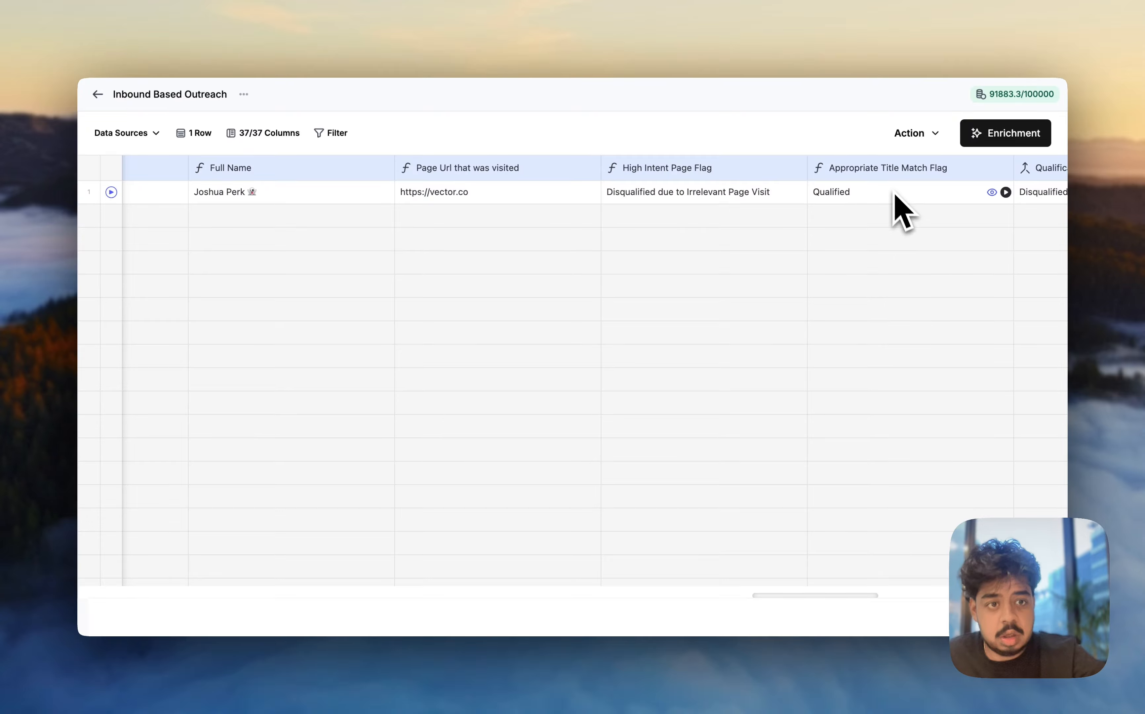
{"action": "left_click", "coordinate": [880, 172]}
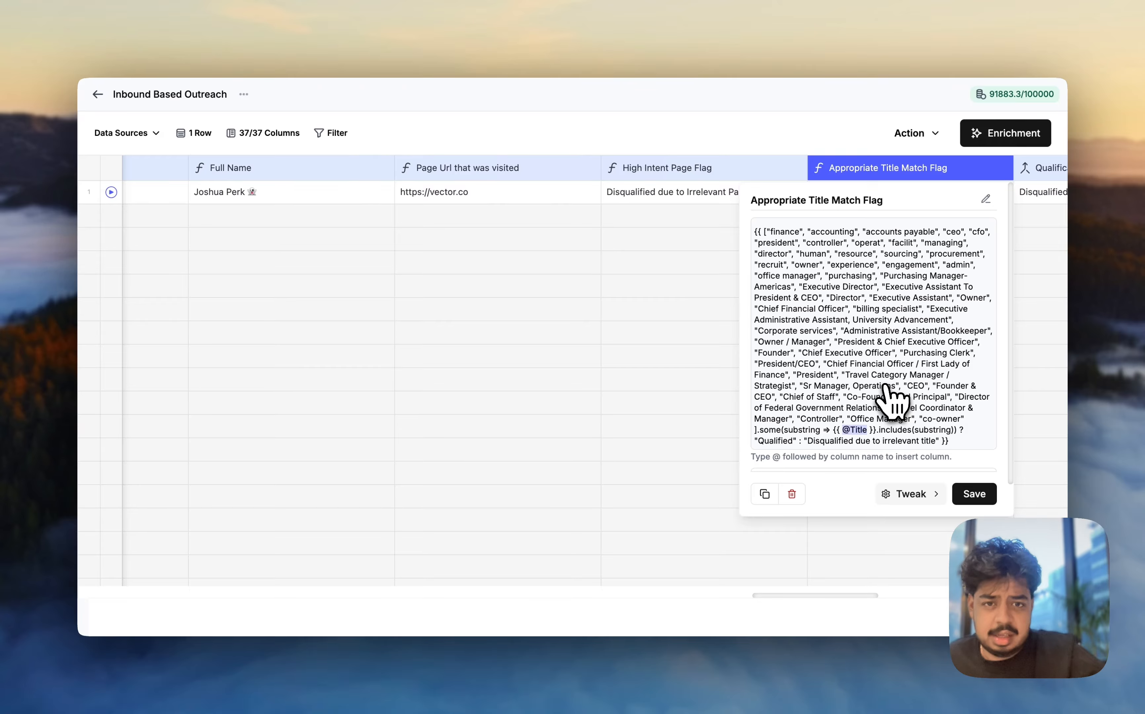
{"action": "left_click", "coordinate": [616, 374]}
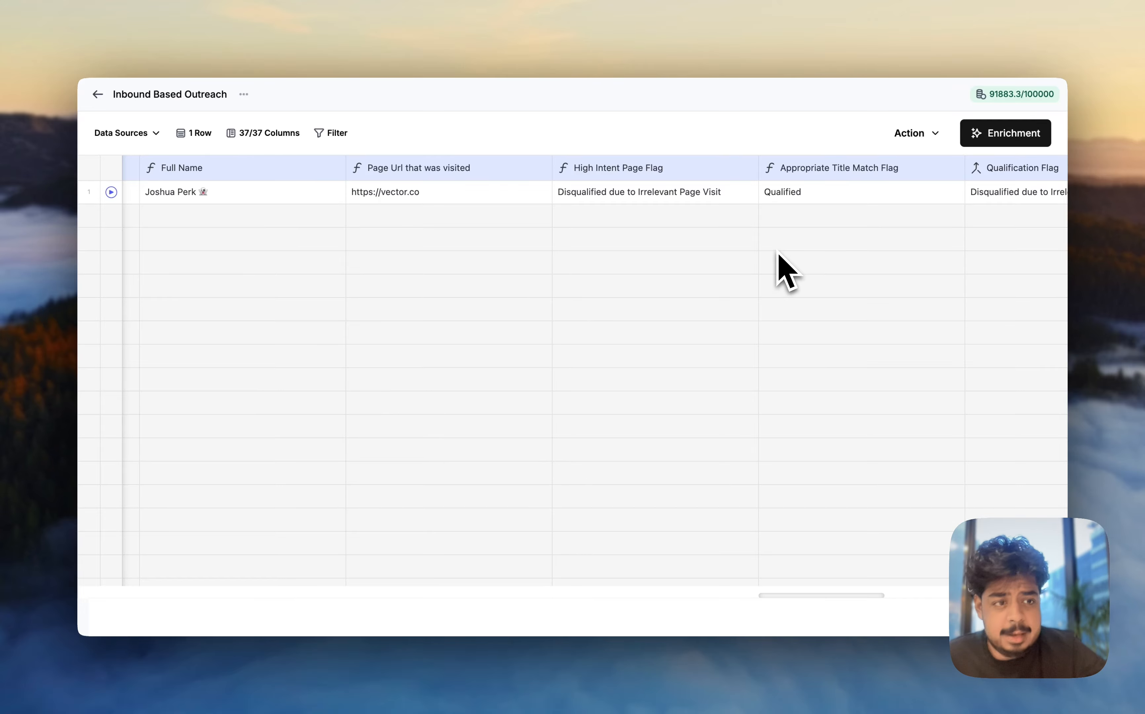
Step: Check which columns the Qualification Flag column merges, and close its settings without changes
{"action": "scroll", "coordinate": [754, 314], "scroll_direction": "right", "scroll_amount": 5}
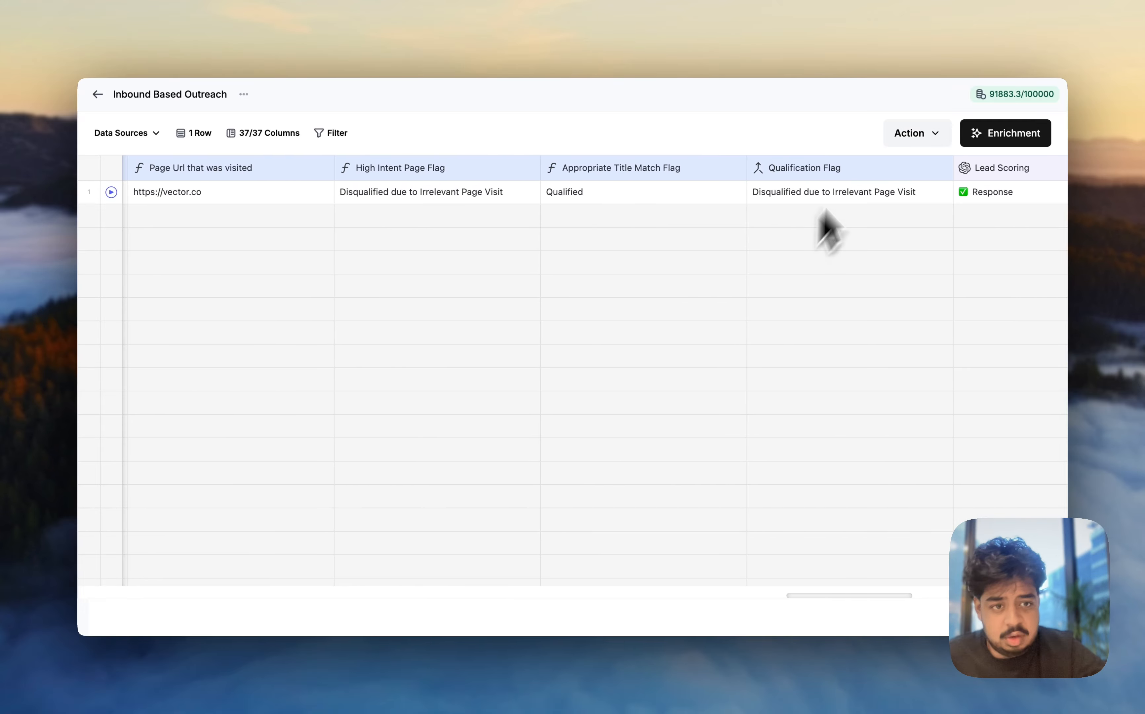
{"action": "left_click", "coordinate": [882, 170]}
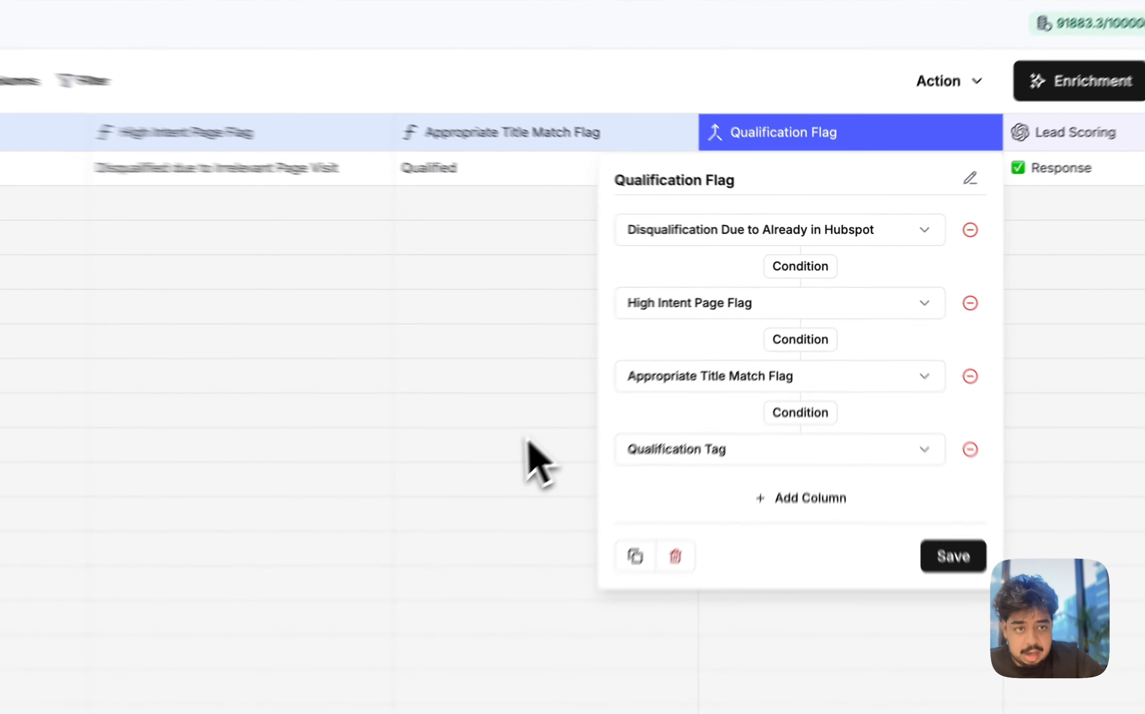
{"action": "left_click", "coordinate": [580, 359]}
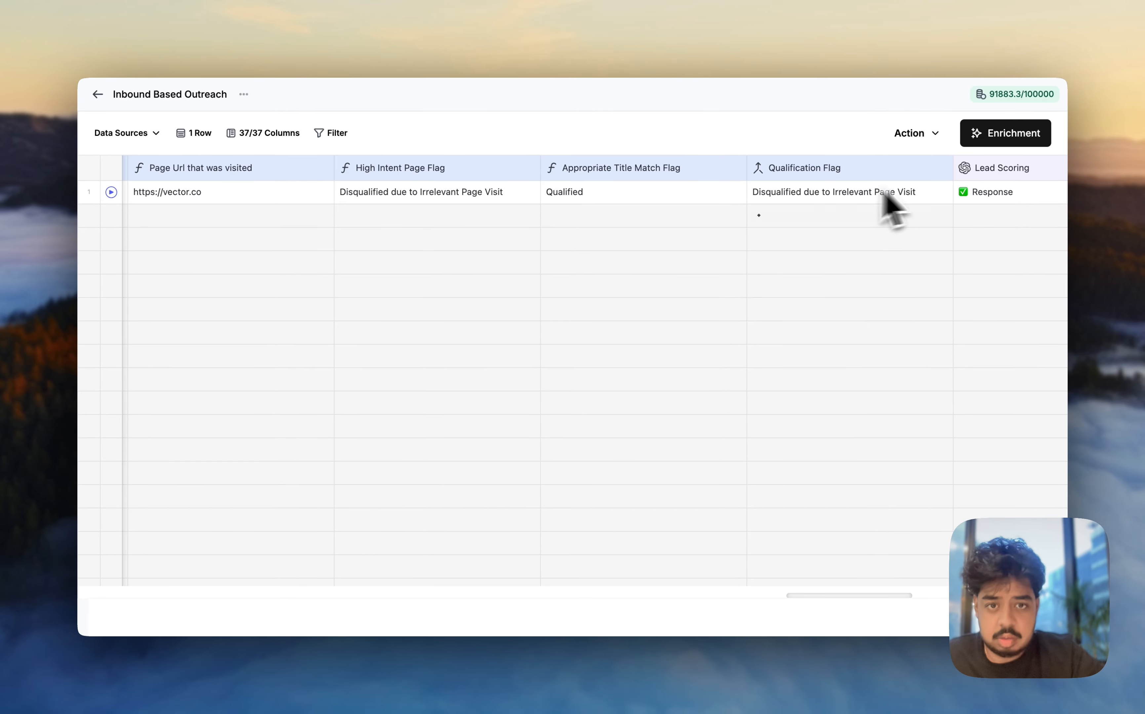
Step: Open the Lead Scoring column's settings to view its AI scoring prompt
{"action": "scroll", "coordinate": [802, 260], "scroll_direction": "right", "scroll_amount": 2}
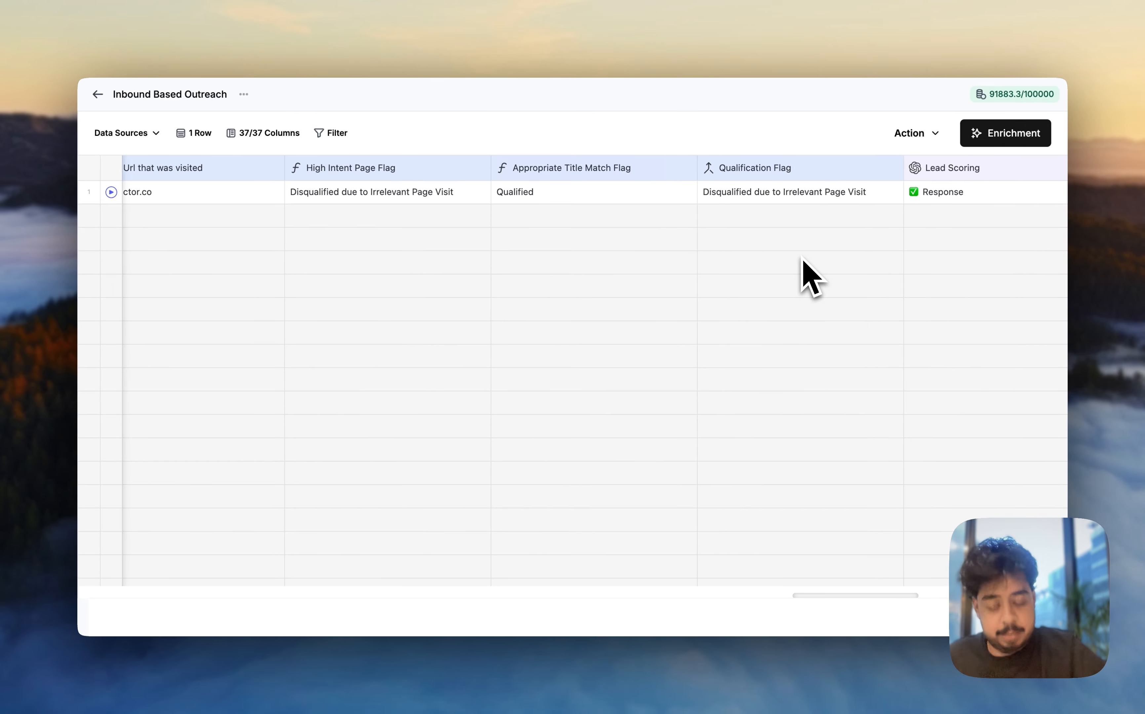
{"action": "scroll", "coordinate": [805, 267], "scroll_direction": "right", "scroll_amount": 8}
{"action": "scroll", "coordinate": [808, 274], "scroll_direction": "left", "scroll_amount": 3}
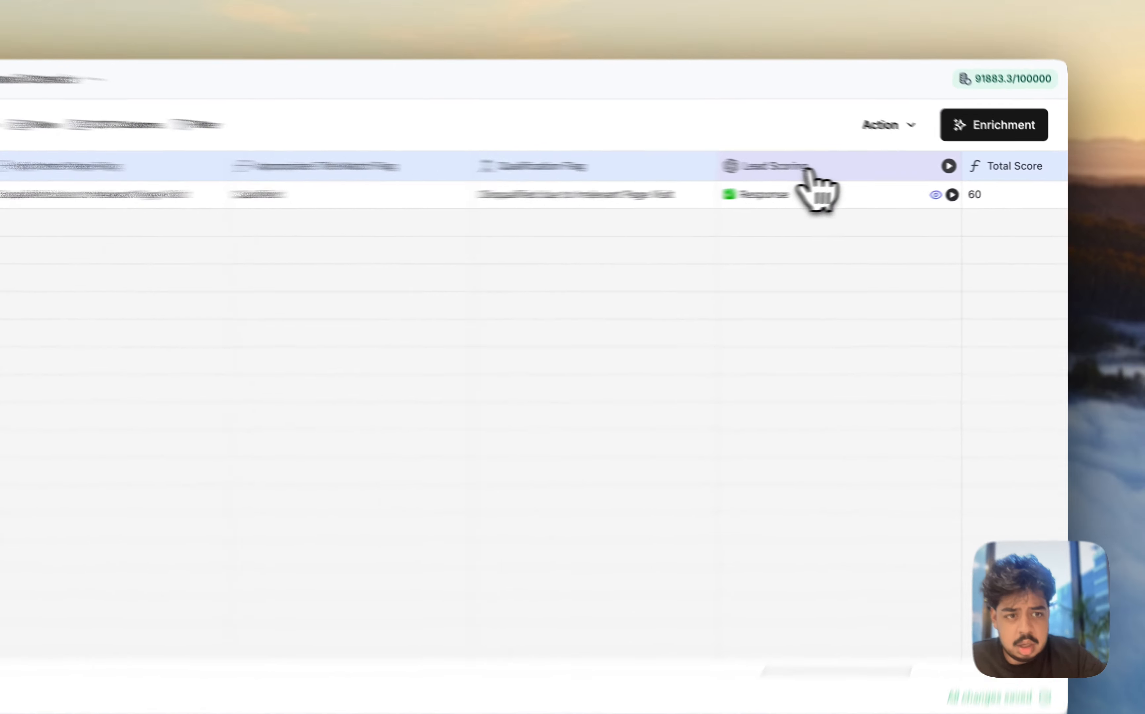
{"action": "left_click", "coordinate": [864, 168]}
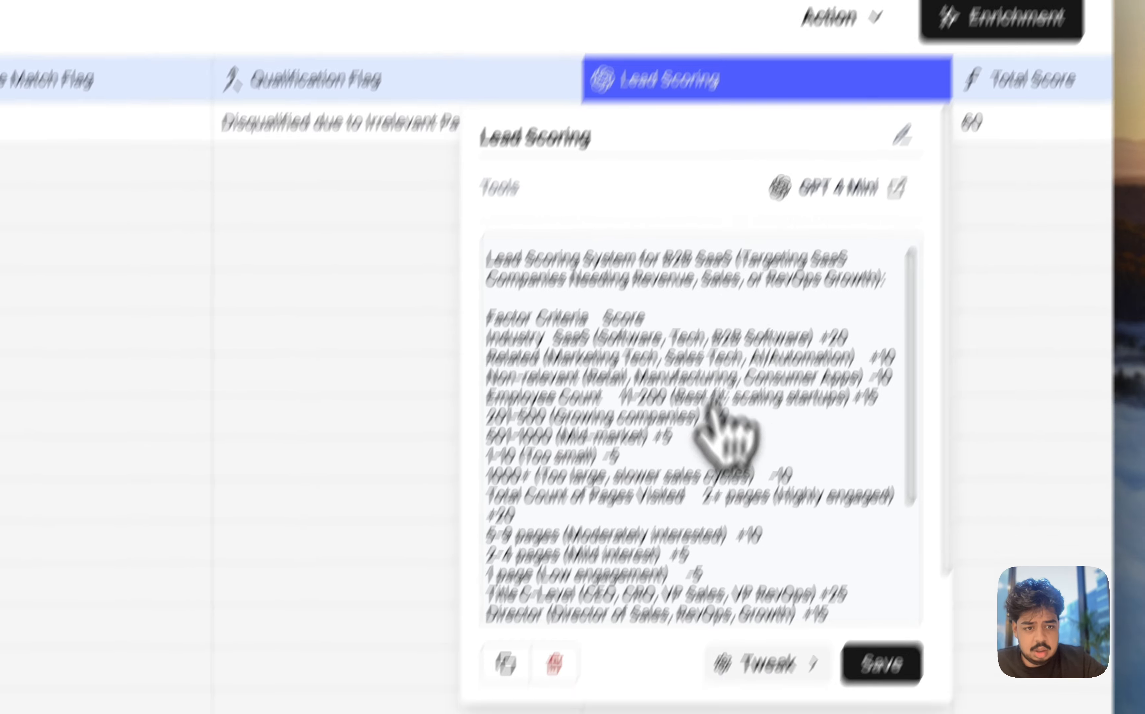
Step: Review the score thresholds and column inputs in the Lead Scoring prompt, and close its settings without changes
{"action": "scroll", "coordinate": [711, 400], "scroll_direction": "down", "scroll_amount": 10}
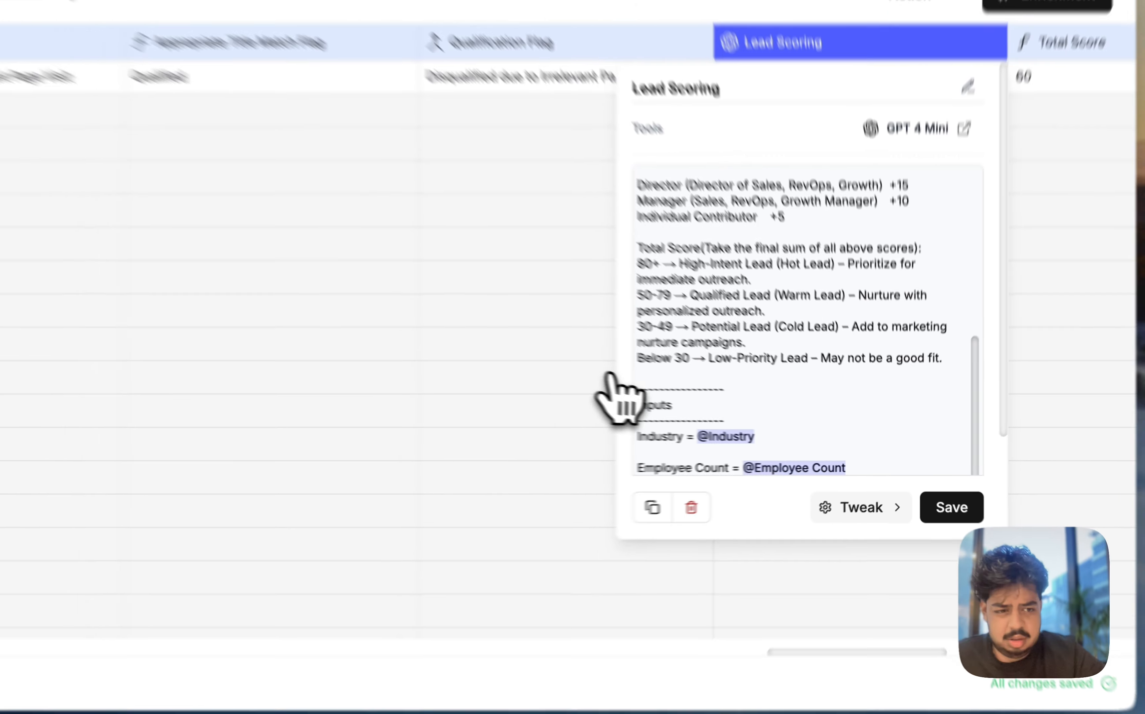
{"action": "scroll", "coordinate": [723, 359], "scroll_direction": "down", "scroll_amount": 5}
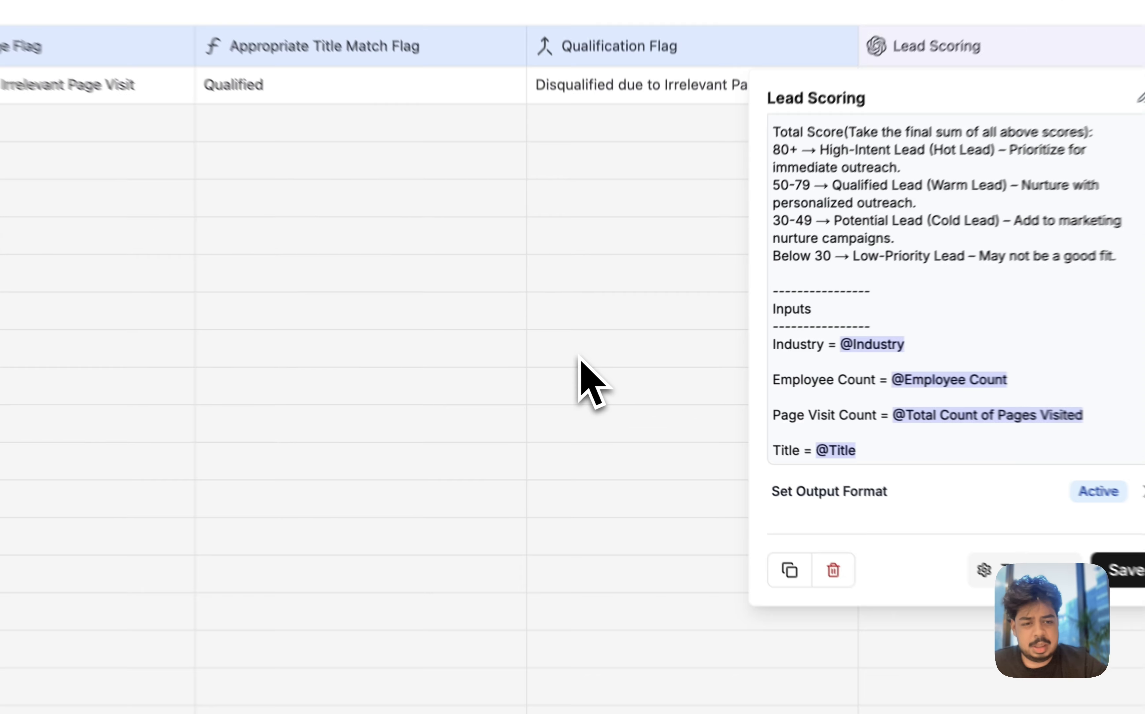
{"action": "left_click", "coordinate": [609, 374]}
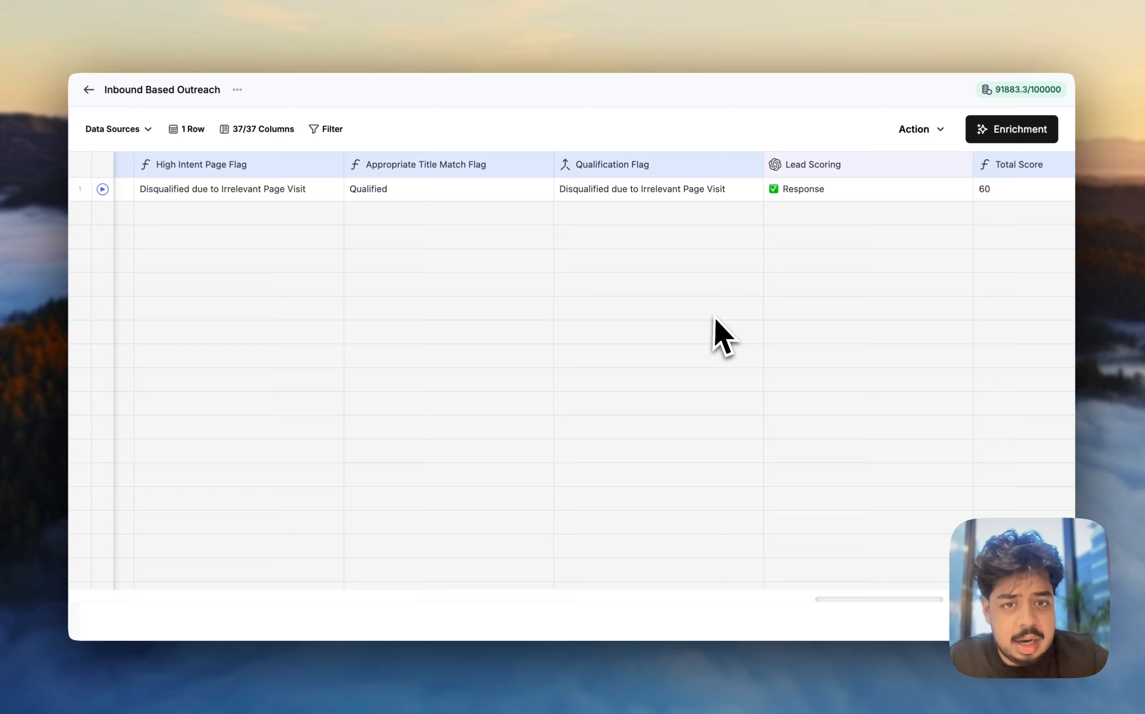
Step: Examine the lead's results in the Total Score, Type and Mark Contact Final Tier columns
{"action": "scroll", "coordinate": [715, 326], "scroll_direction": "right", "scroll_amount": 5}
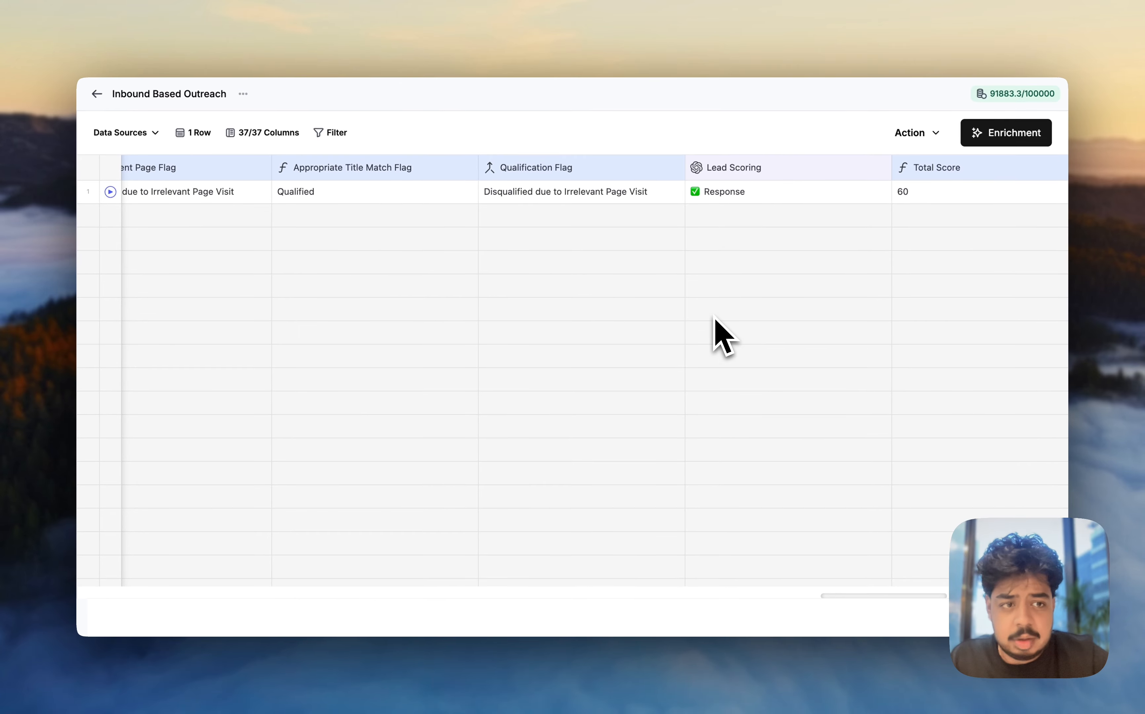
{"action": "scroll", "coordinate": [715, 326], "scroll_direction": "right", "scroll_amount": 2}
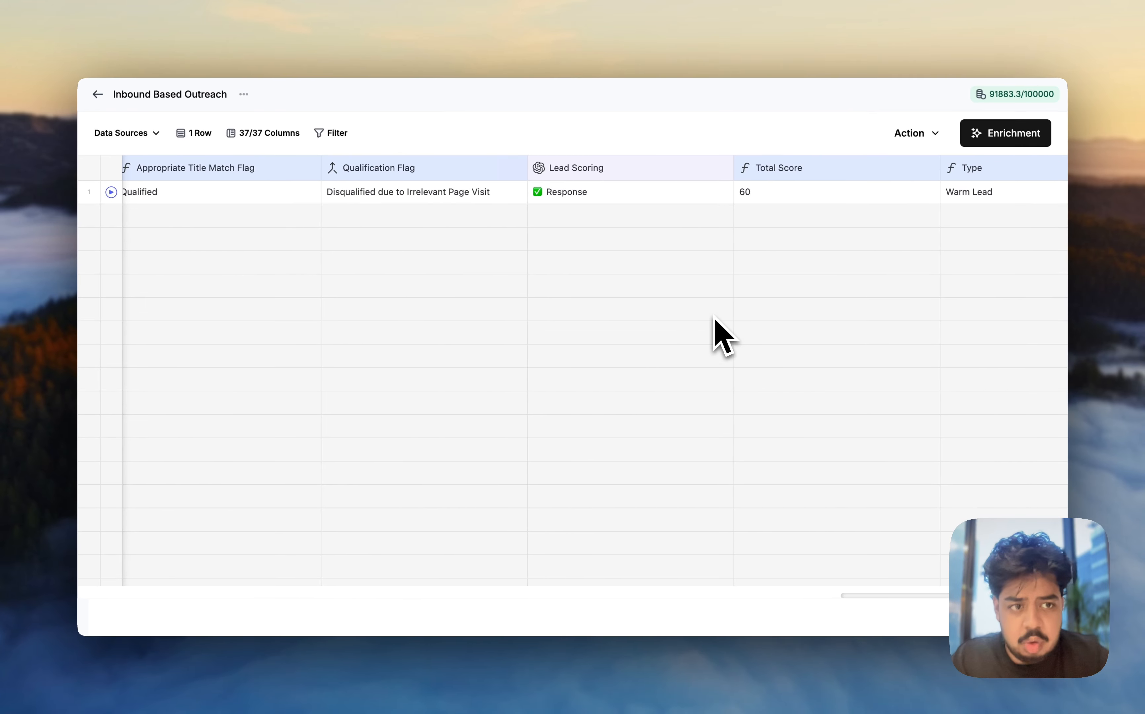
{"action": "scroll", "coordinate": [723, 335], "scroll_direction": "right", "scroll_amount": 3}
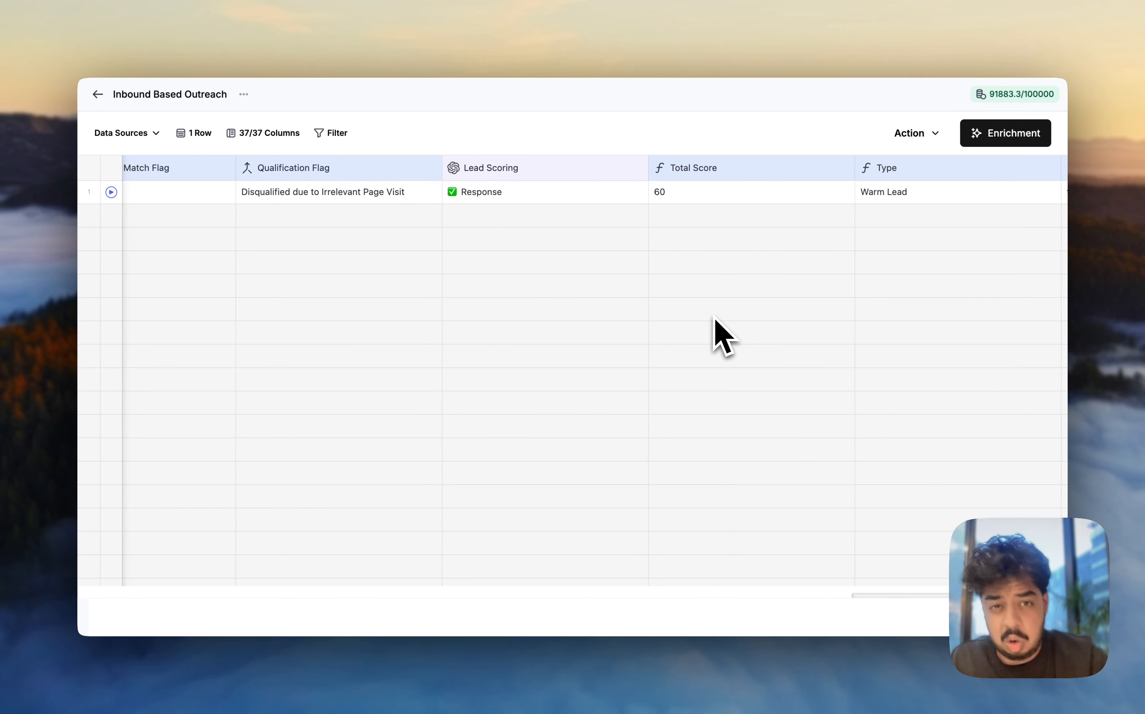
{"action": "scroll", "coordinate": [715, 327], "scroll_direction": "right", "scroll_amount": 1}
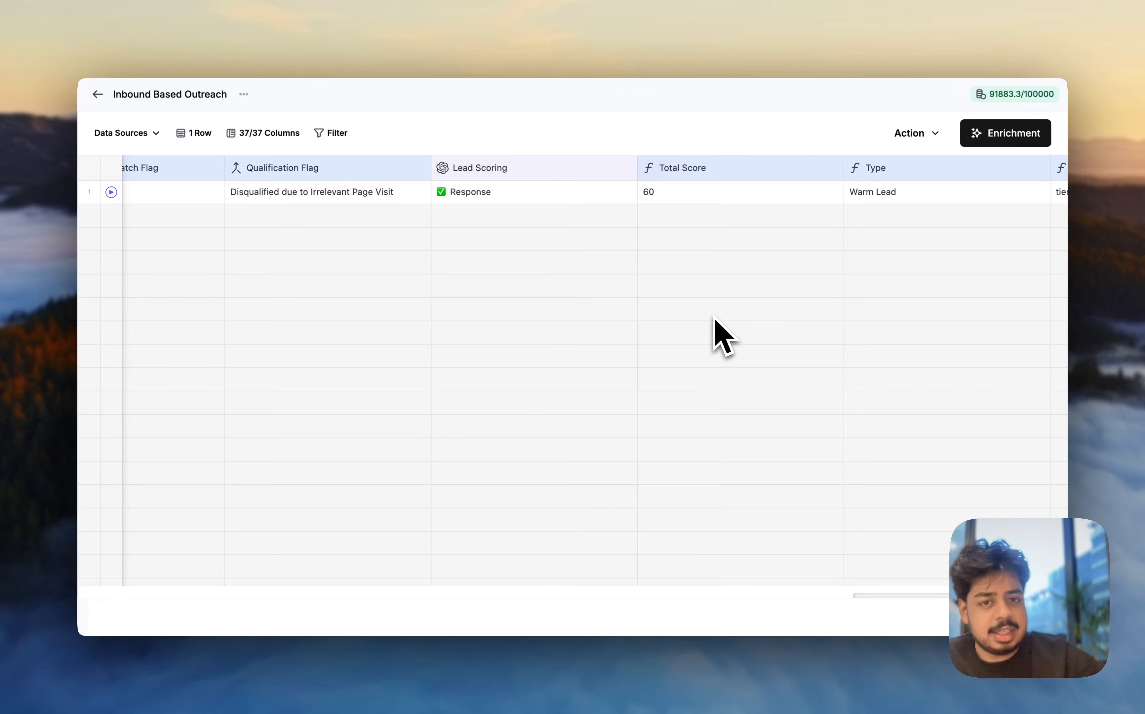
{"action": "scroll", "coordinate": [716, 321], "scroll_direction": "right", "scroll_amount": 2}
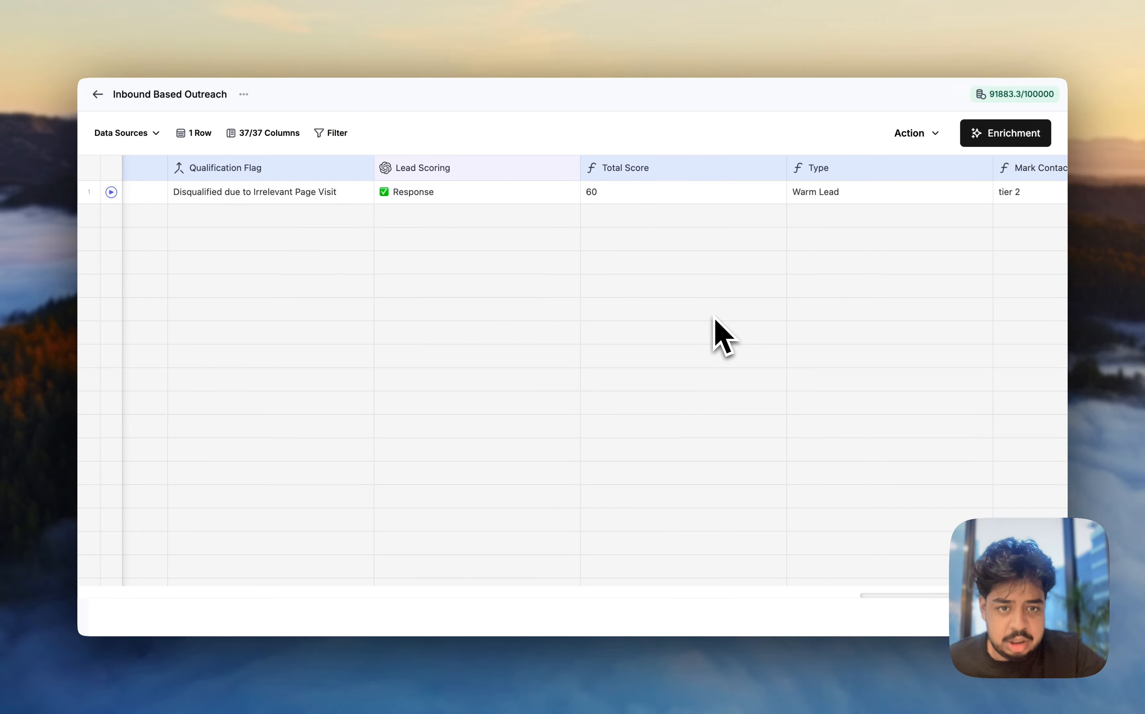
{"action": "scroll", "coordinate": [715, 321], "scroll_direction": "right", "scroll_amount": 5}
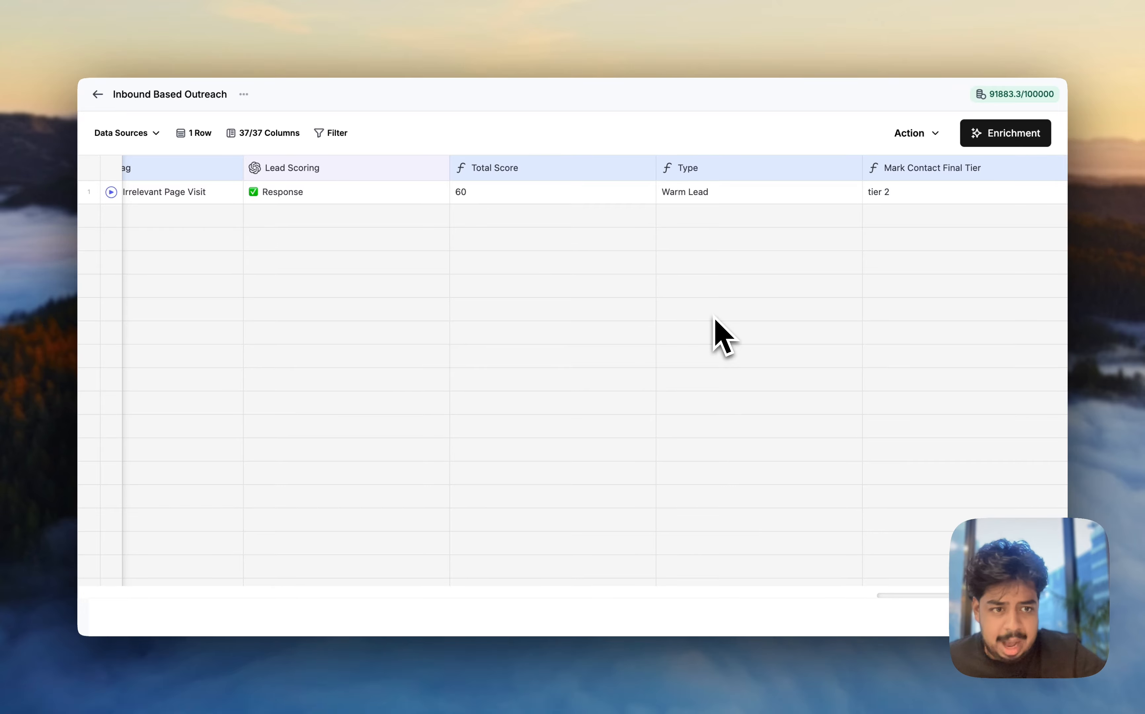